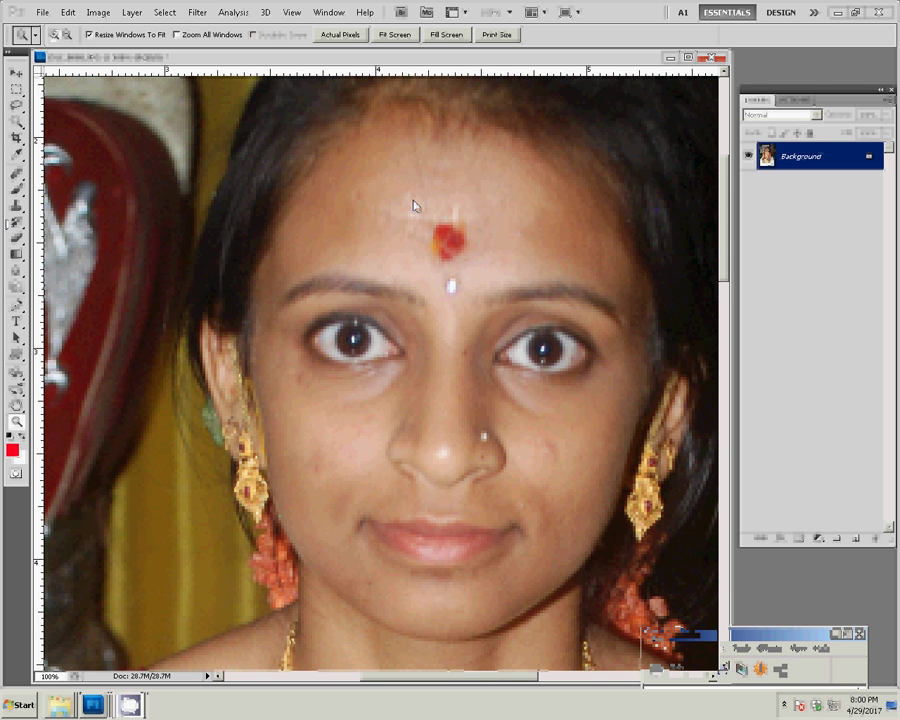
# Heal the blemish beside the bride's right temple using a size-30 Healing Brush
pyautogui.press('j')
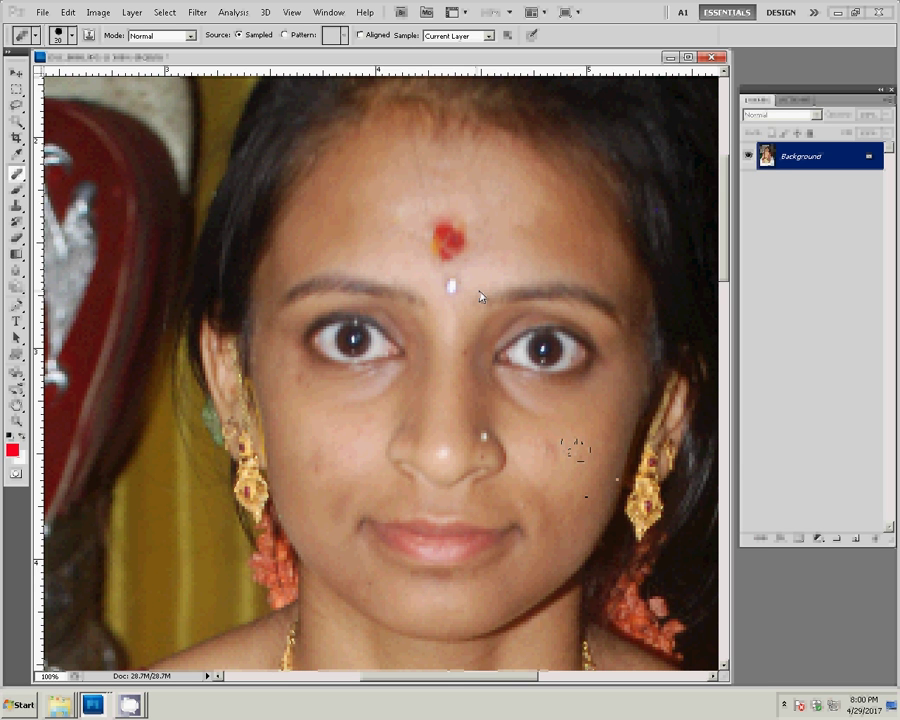
pyautogui.press(']')
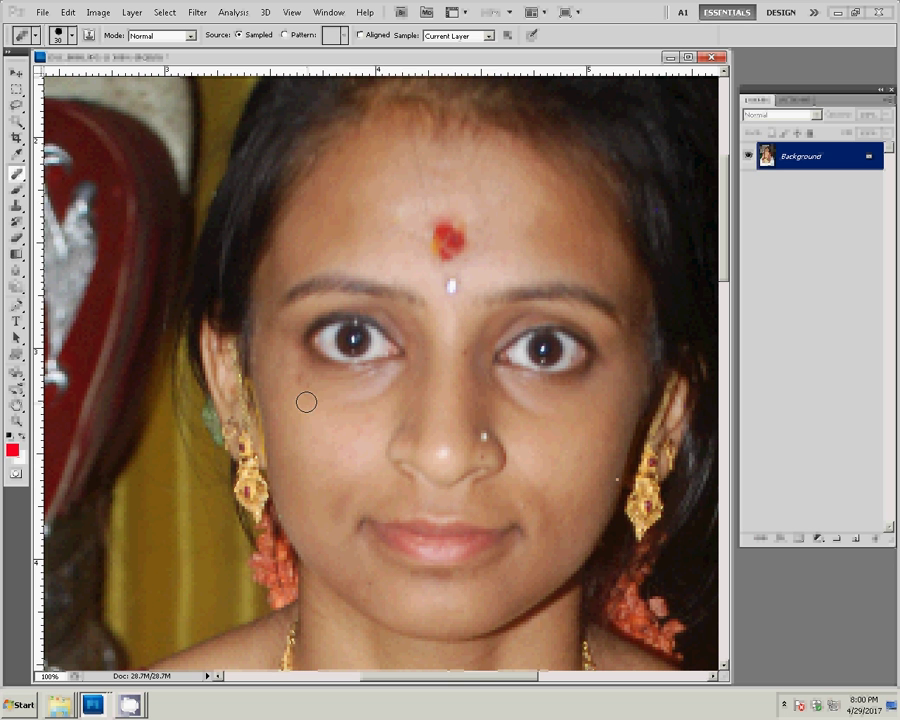
pyautogui.click(643, 383)
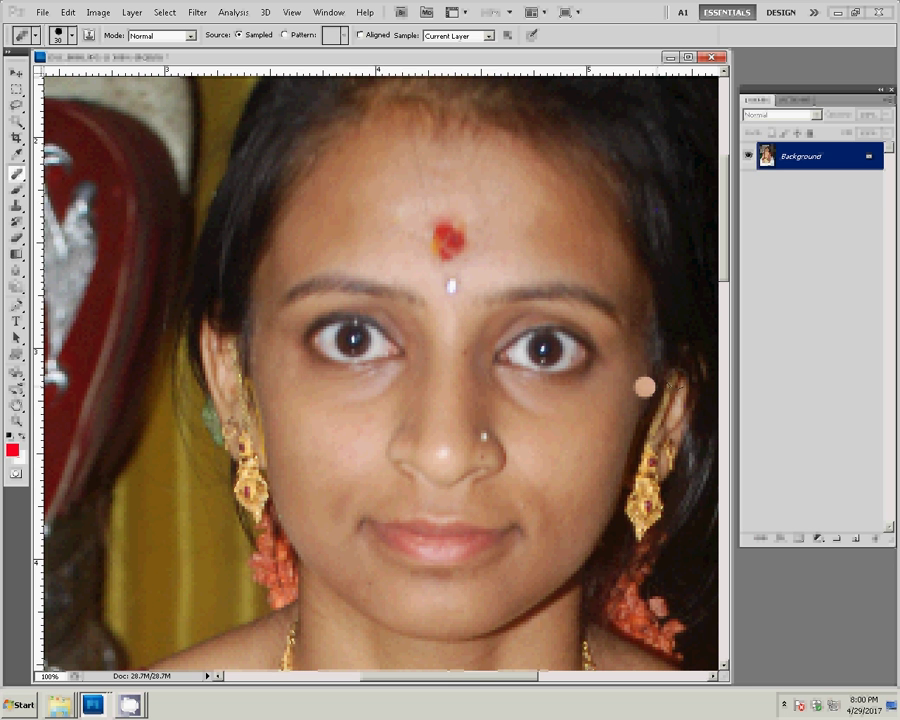
# Resize the portrait to 8 inches wide with Constrain Proportions on
pyautogui.hotkey('ctrl', 'alt', 'i')
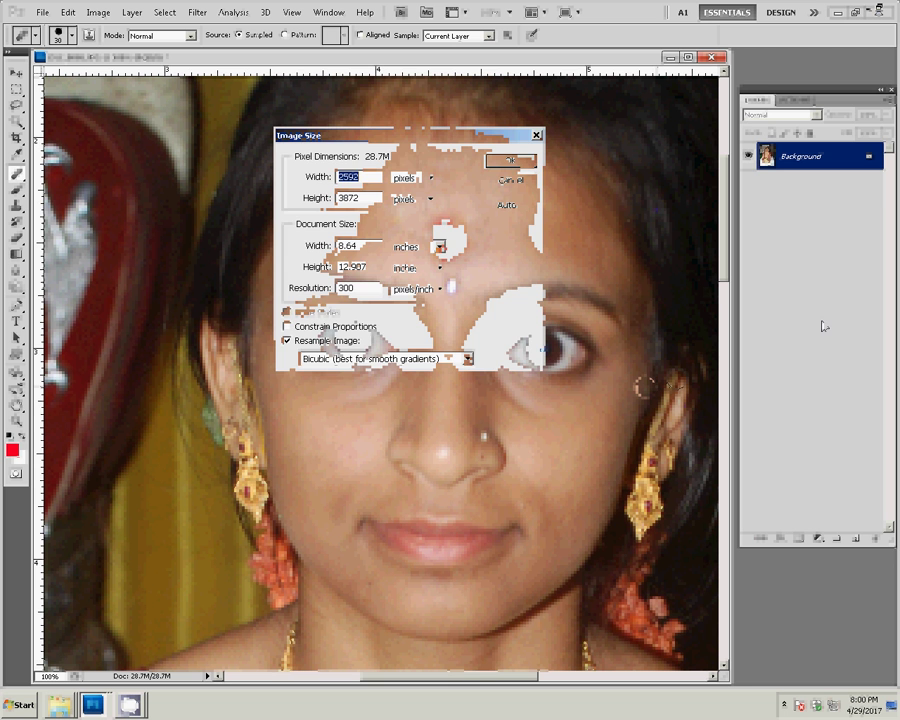
pyautogui.click(287, 326)
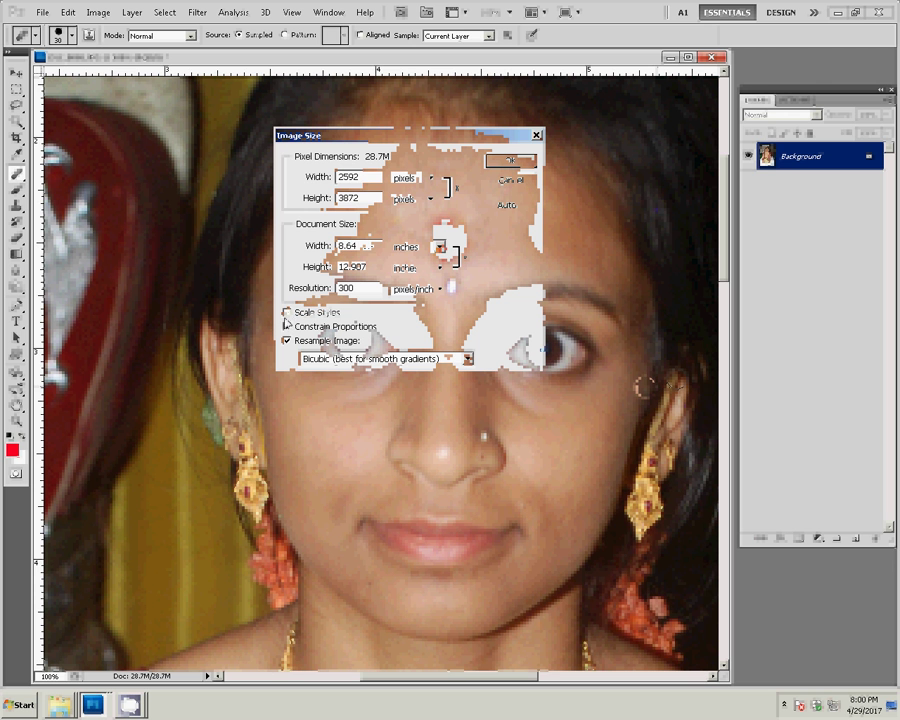
pyautogui.doubleClick(347, 245)
pyautogui.write('8')
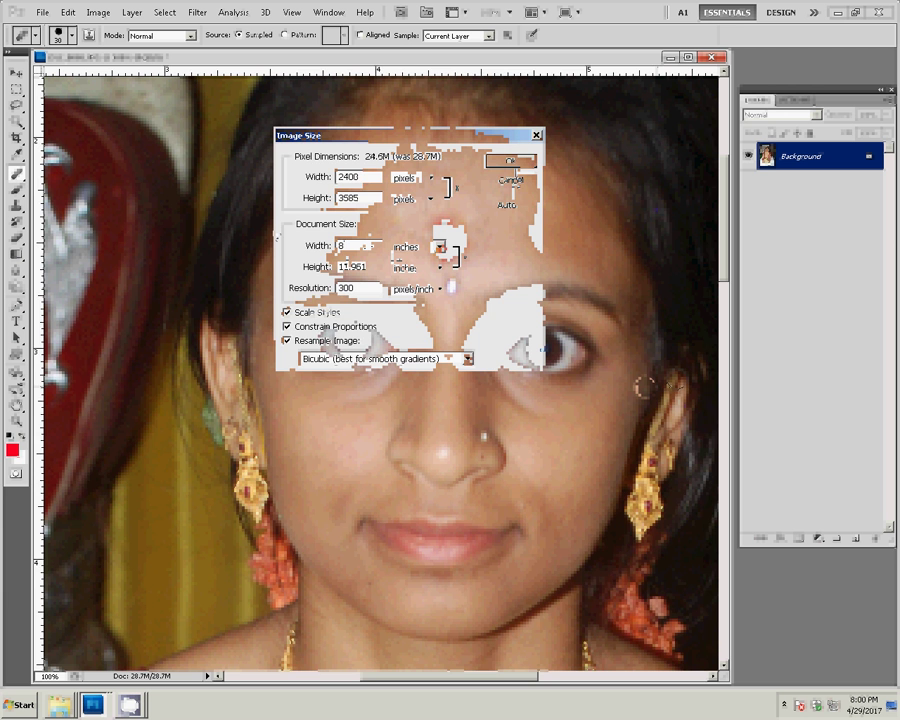
pyautogui.press('Return')
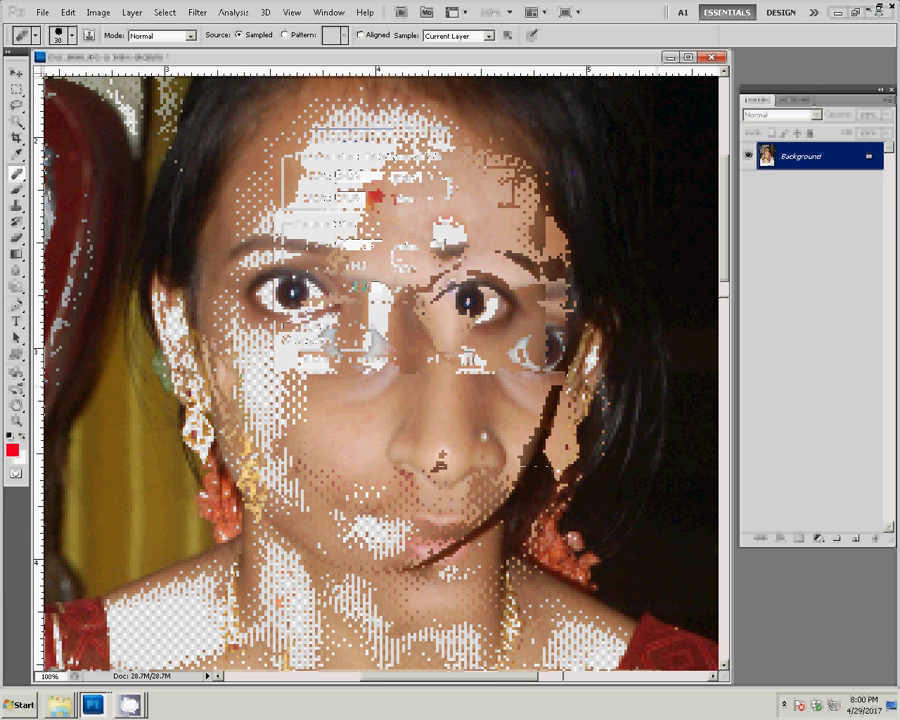
# Resize the portrait again, this time to 6 inches wide
pyautogui.hotkey('ctrl', 'alt', 'i')
pyautogui.doubleClick(355, 245)
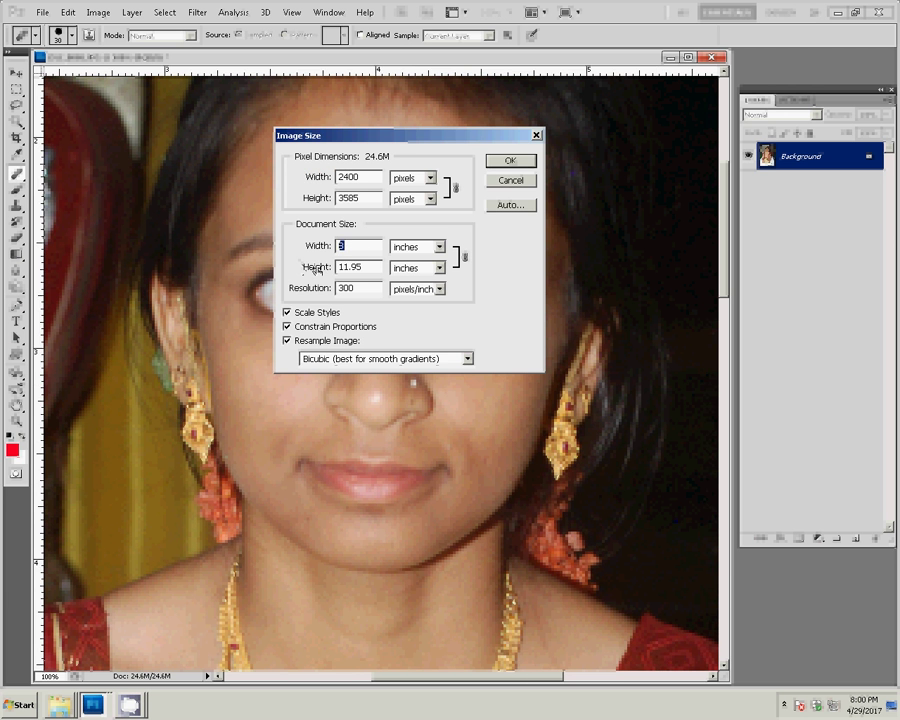
pyautogui.write('6')
pyautogui.click(496, 164)
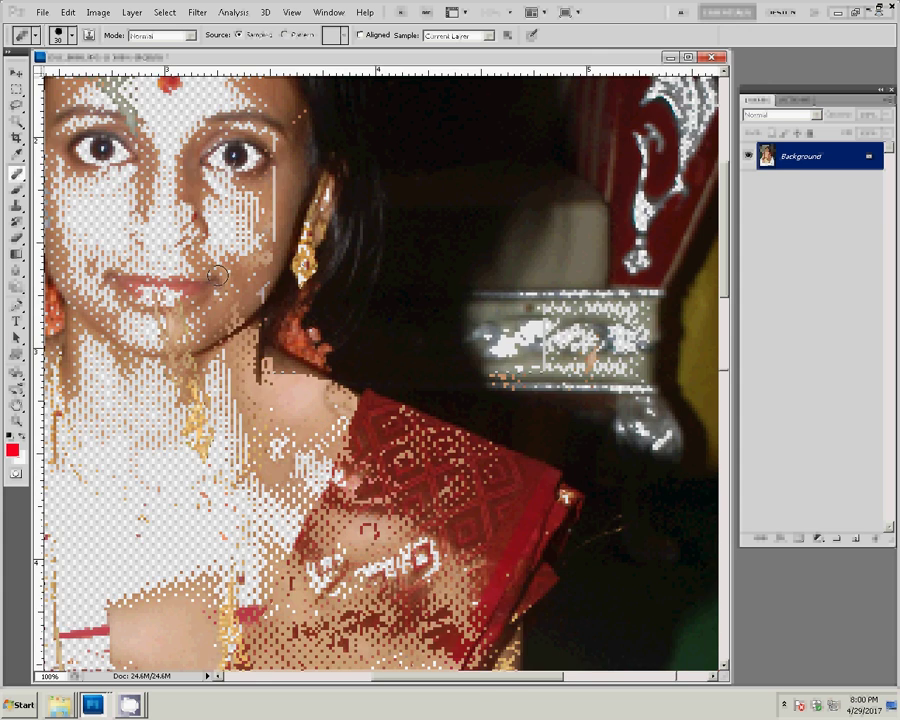
# Cover the spot beside the bride's right eye, then bring up the Zoom tool's view options
pyautogui.moveTo(217, 275)
pyautogui.mouseDown()
pyautogui.moveTo(548, 443)
pyautogui.moveTo(388, 447)
pyautogui.mouseUp()
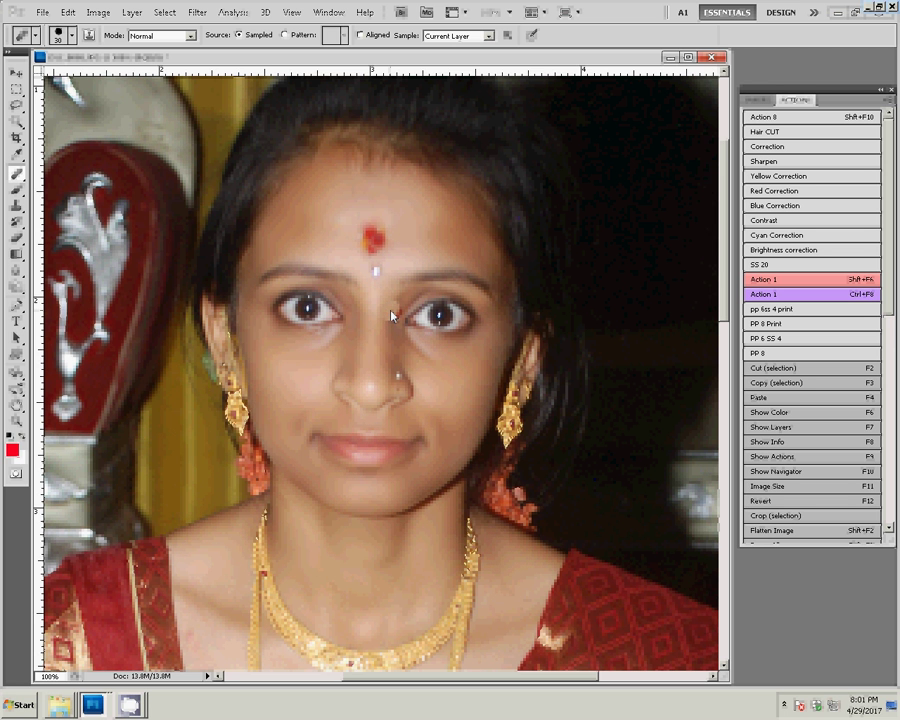
pyautogui.click(492, 312)
pyautogui.press('z')
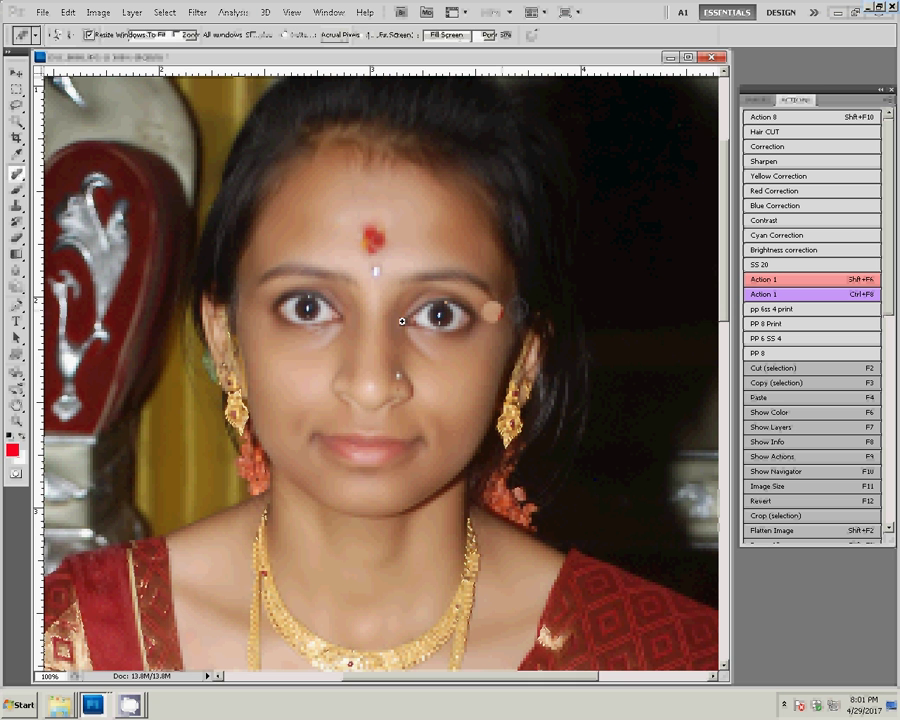
pyautogui.rightClick(405, 314)
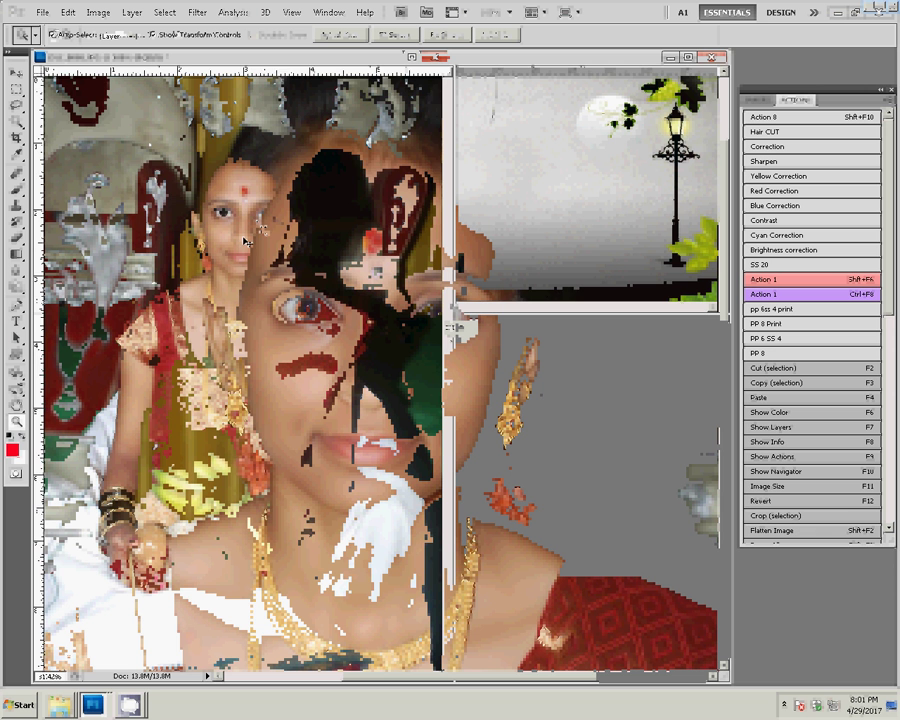
# Place the bride photo left of the flowers as Layer 4, duplicate it, and reselect Layer 4
pyautogui.moveTo(590, 168); pyautogui.dragTo(592, 170)
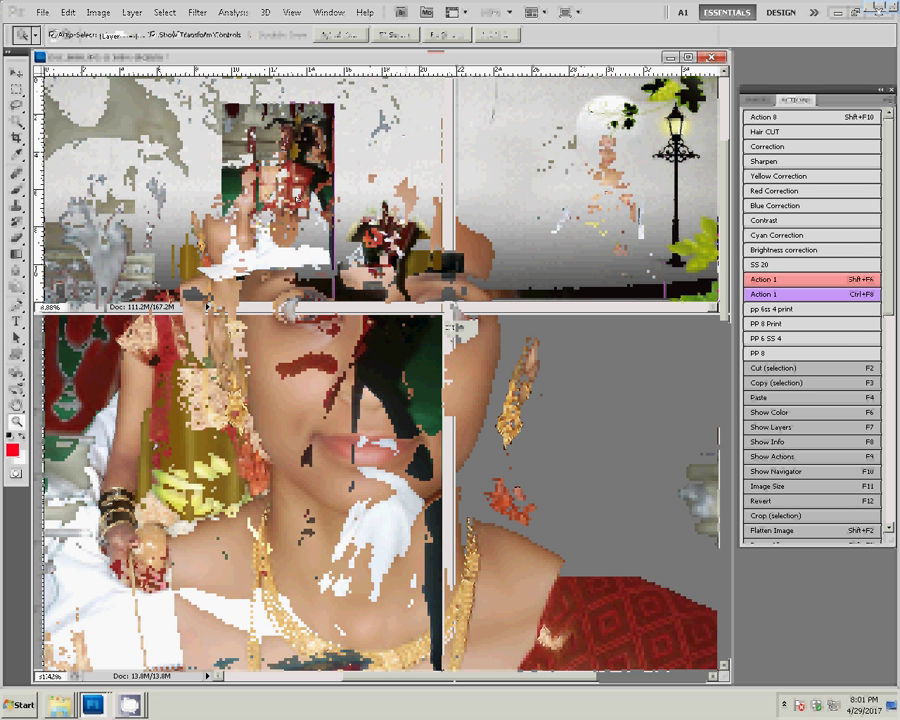
pyautogui.moveTo(620, 205); pyautogui.dragTo(328, 203)
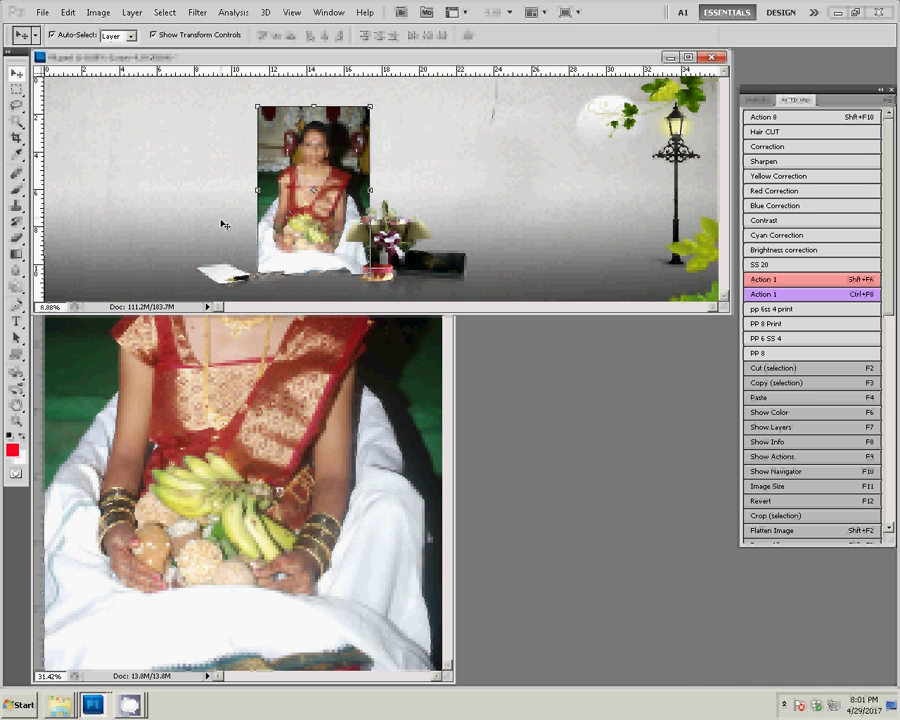
pyautogui.click(759, 102)
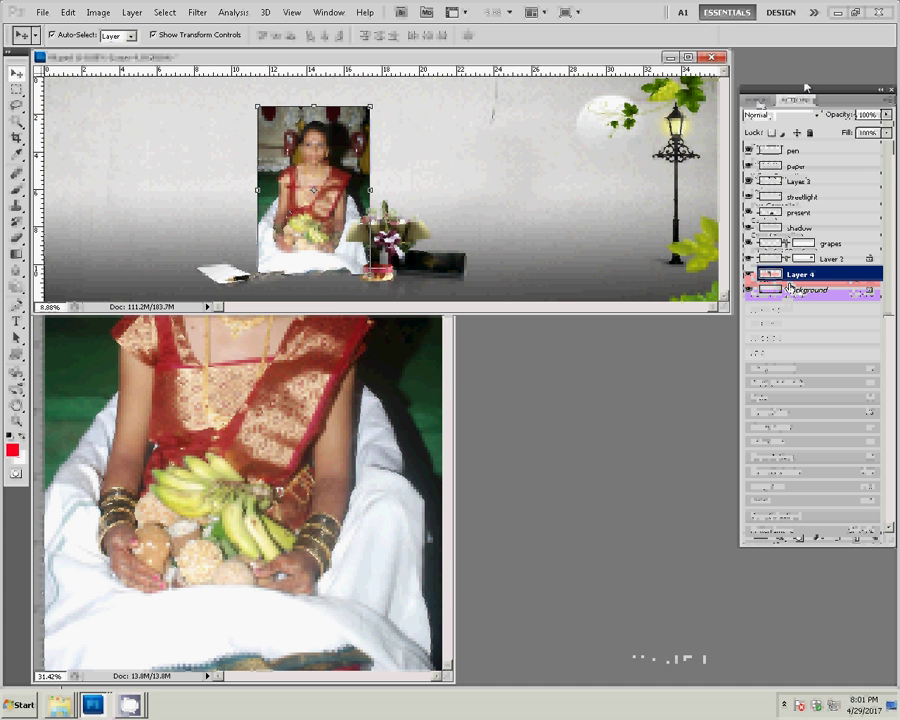
pyautogui.hotkey('ctrl', 'j')
pyautogui.click(787, 289)
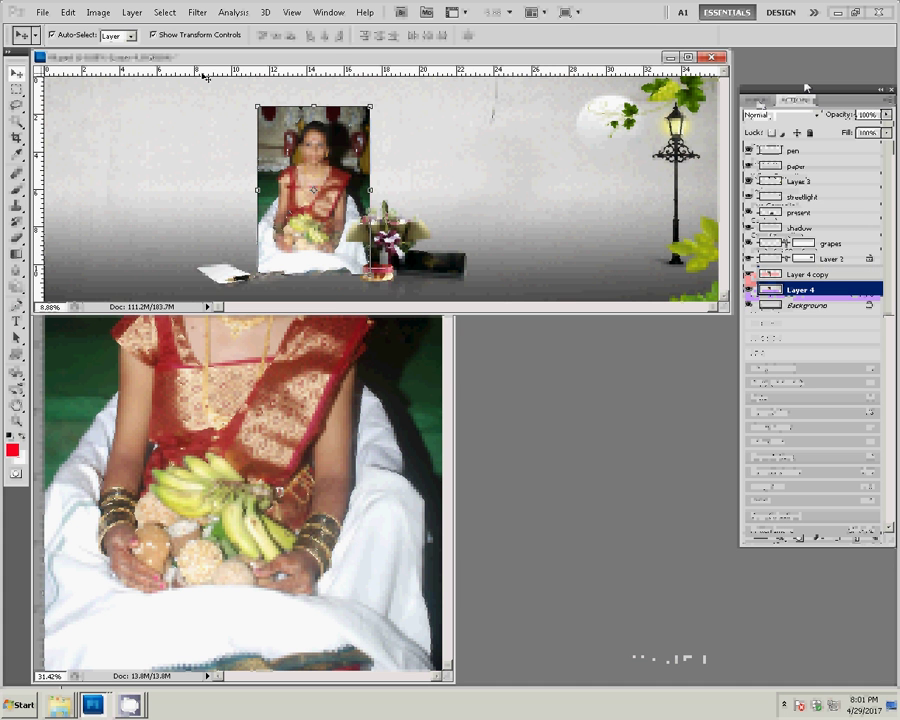
pyautogui.click(197, 12)
pyautogui.moveTo(203, 129)
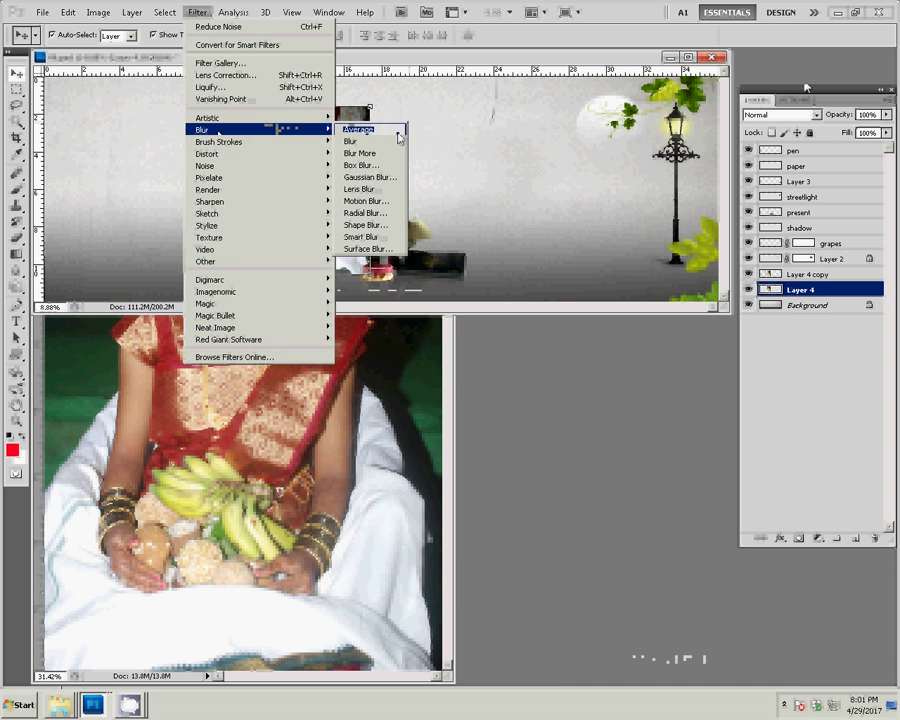
# Apply a Motion Blur with distance 484 and angle -90 to Layer 4
pyautogui.click(366, 200)
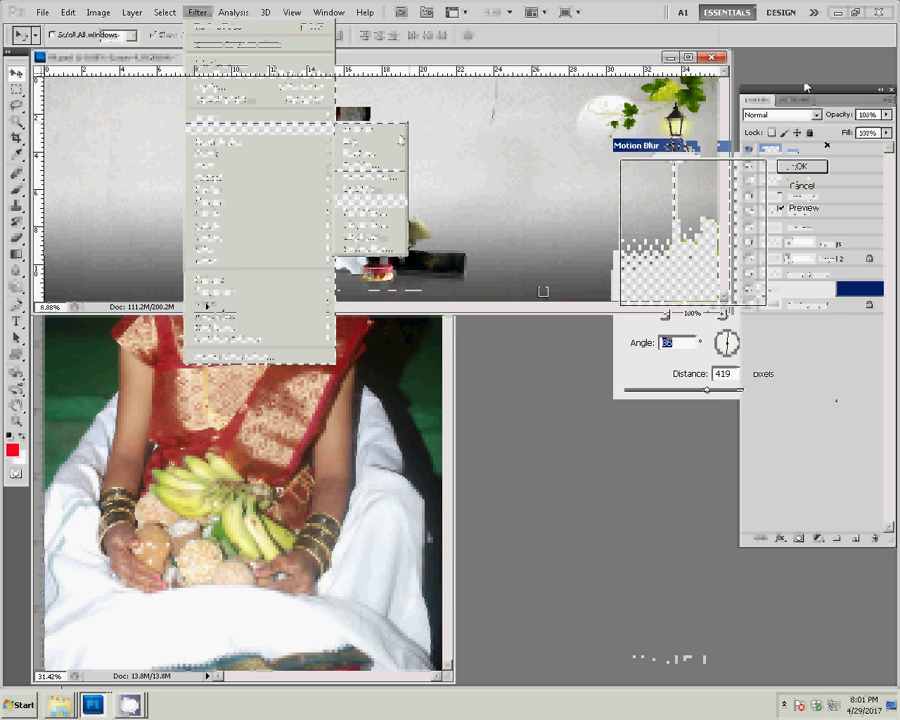
pyautogui.moveTo(704, 391); pyautogui.dragTo(710, 392)
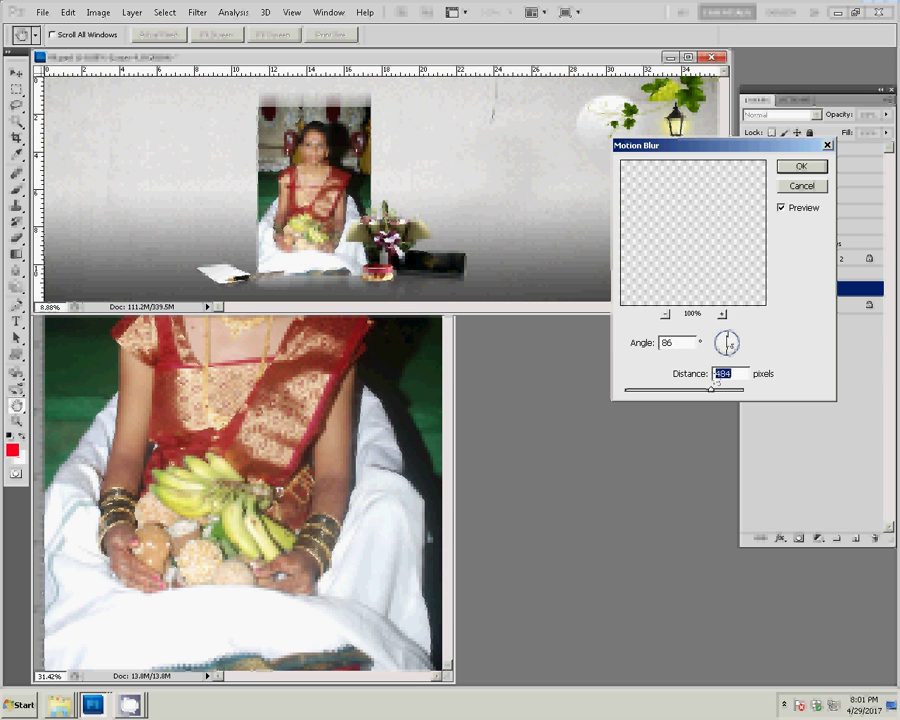
pyautogui.doubleClick(675, 343)
pyautogui.write('-90')
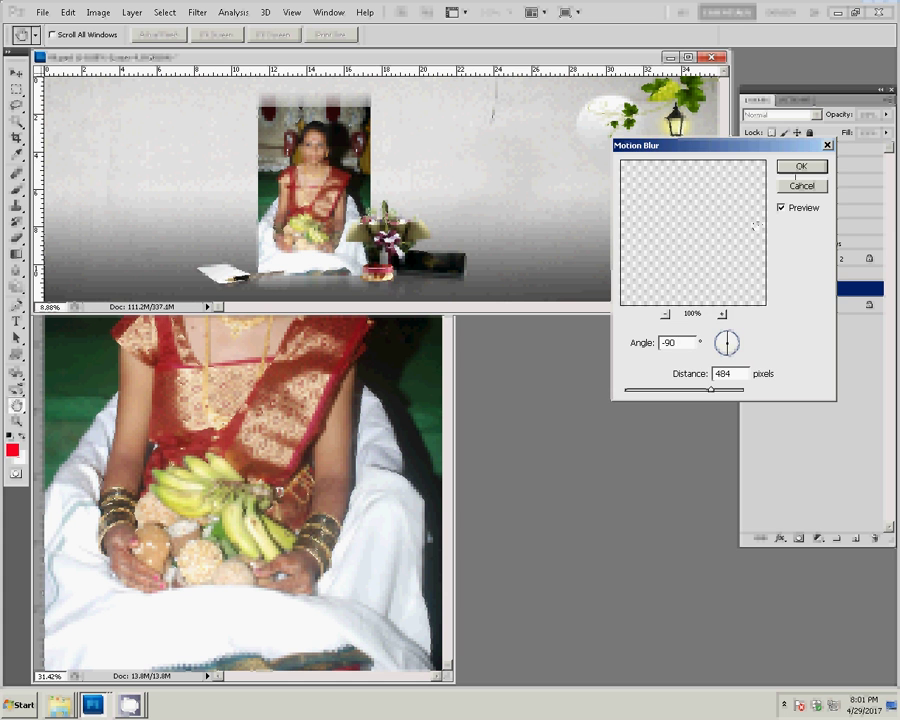
pyautogui.click(801, 168)
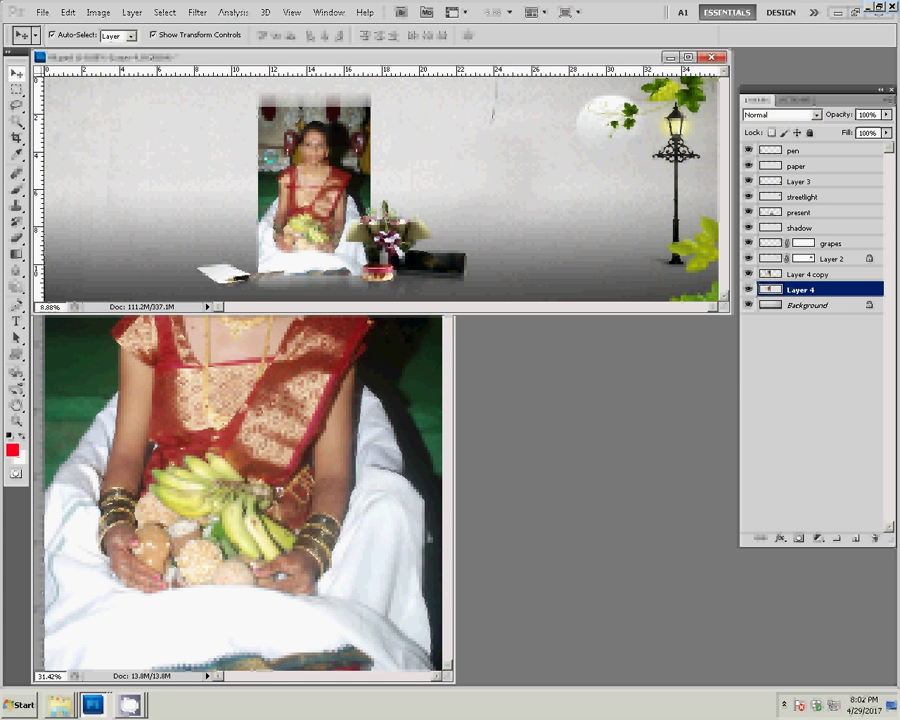
# Erase the Layer 4 copy's edges with a 500-px Eraser at 100% flow, then reselect Layer 4
pyautogui.click(378, 118)
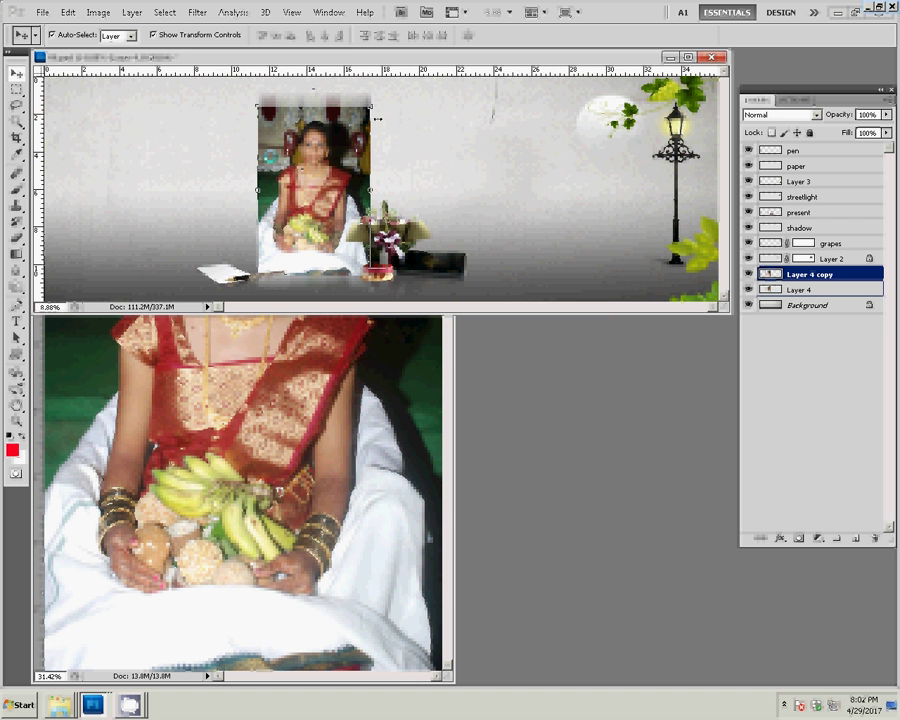
pyautogui.click(18, 240)
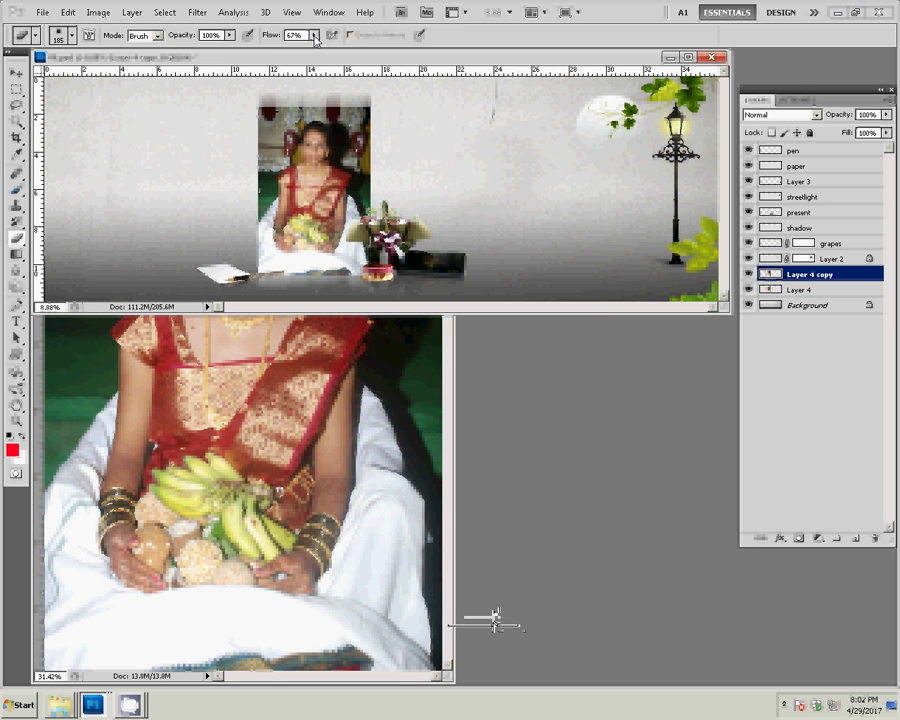
pyautogui.press(']')
pyautogui.moveTo(315, 36); pyautogui.dragTo(357, 54)
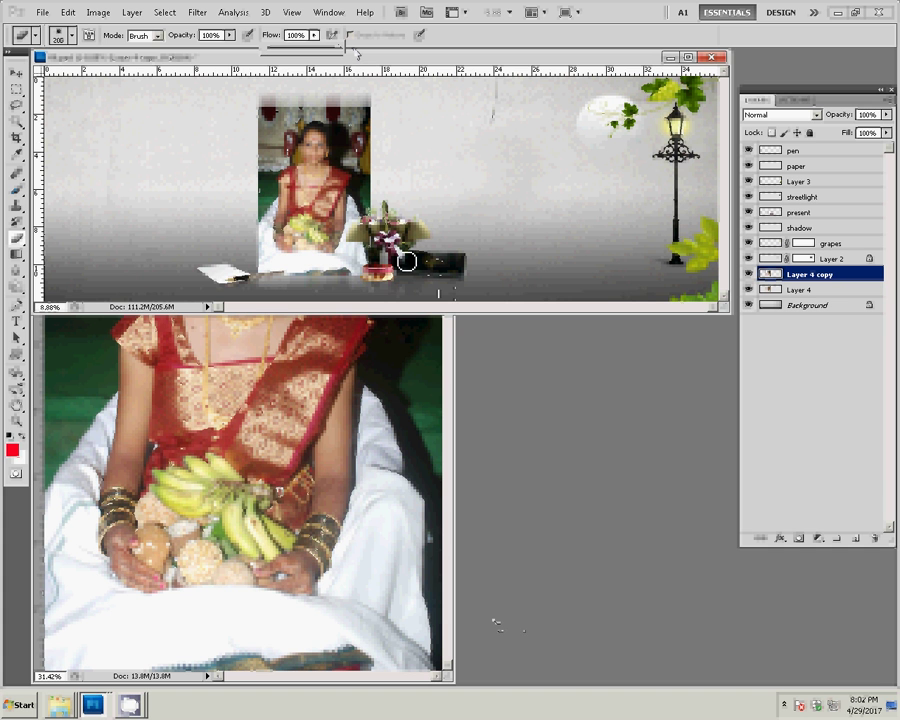
pyautogui.press(']')
pyautogui.press(']')
pyautogui.press(']')
pyautogui.press('[')
pyautogui.click(357, 54)
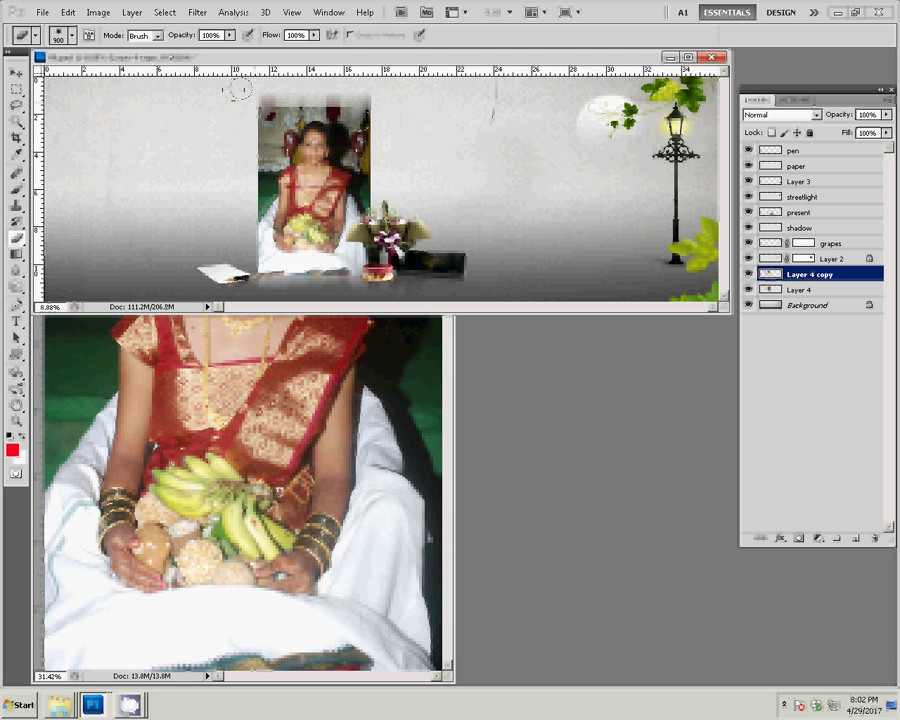
pyautogui.press('[')
pyautogui.press('[')
pyautogui.press('[')
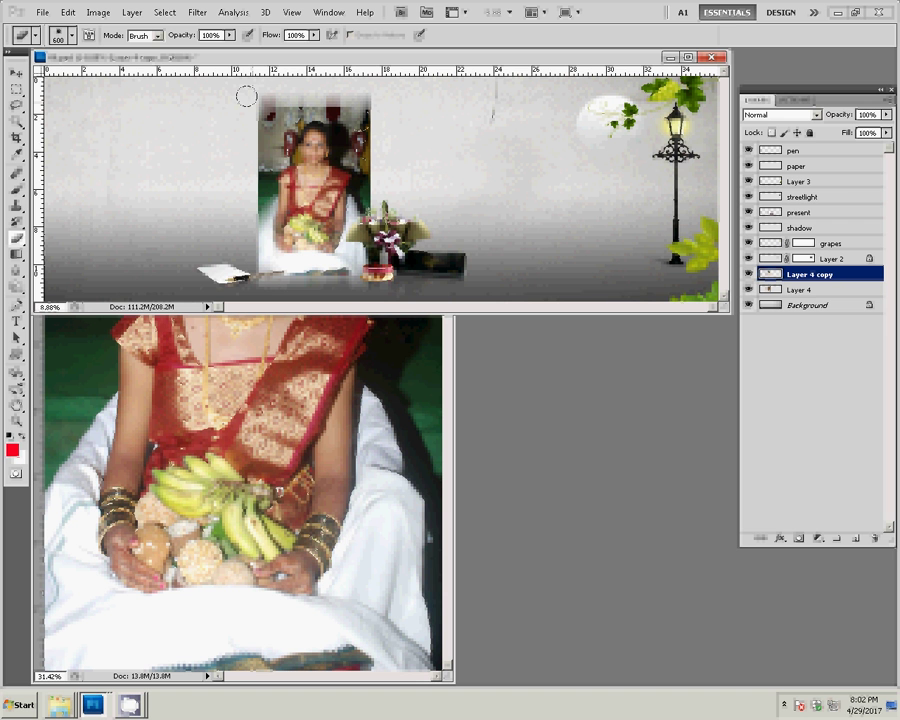
pyautogui.press('[')
pyautogui.click(794, 290)
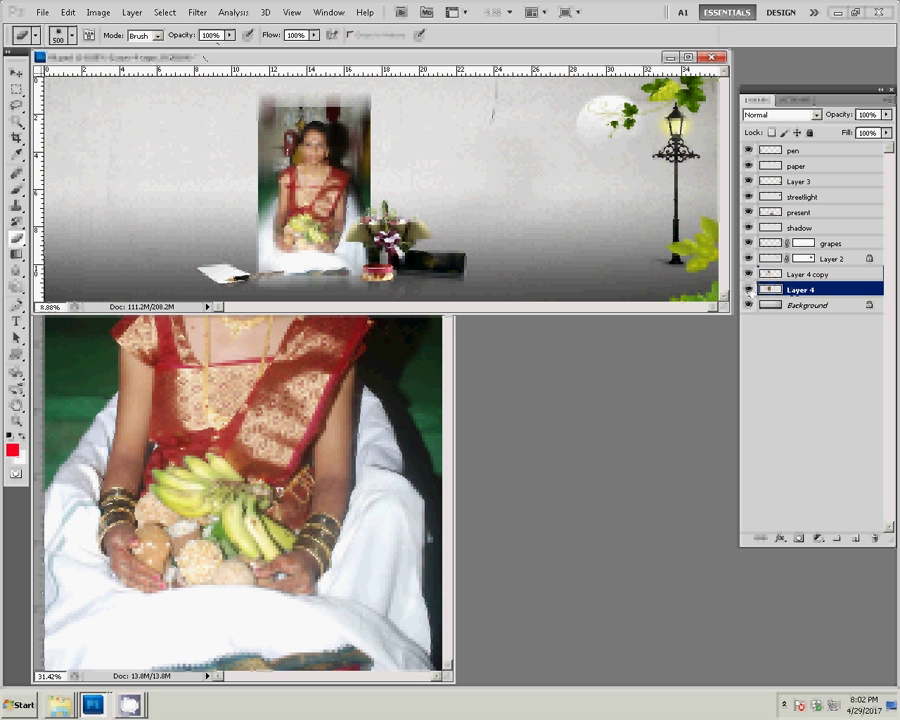
pyautogui.click(197, 12)
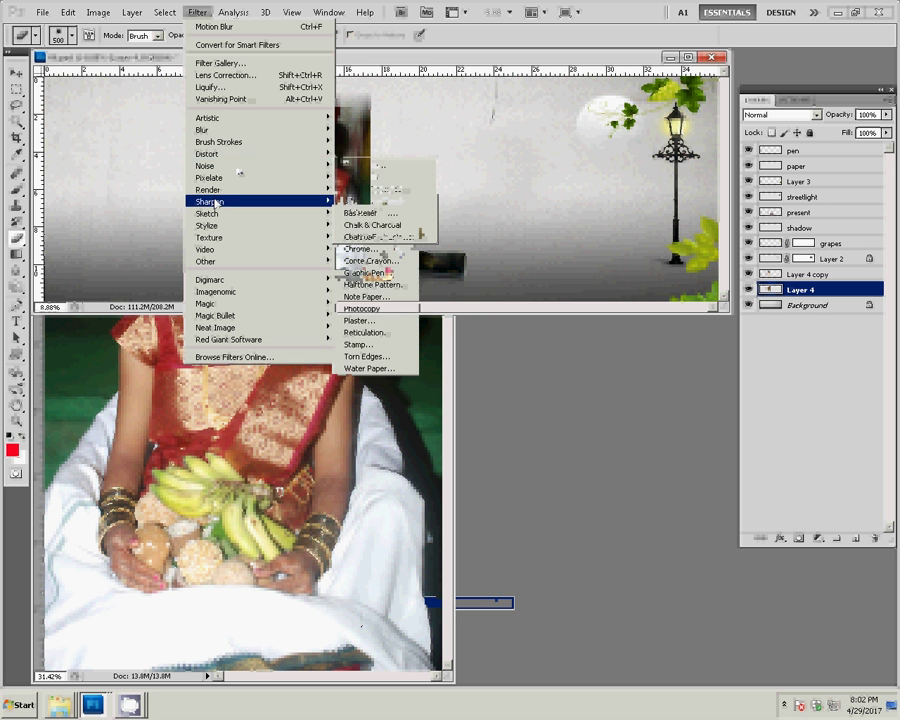
pyautogui.moveTo(240, 130)
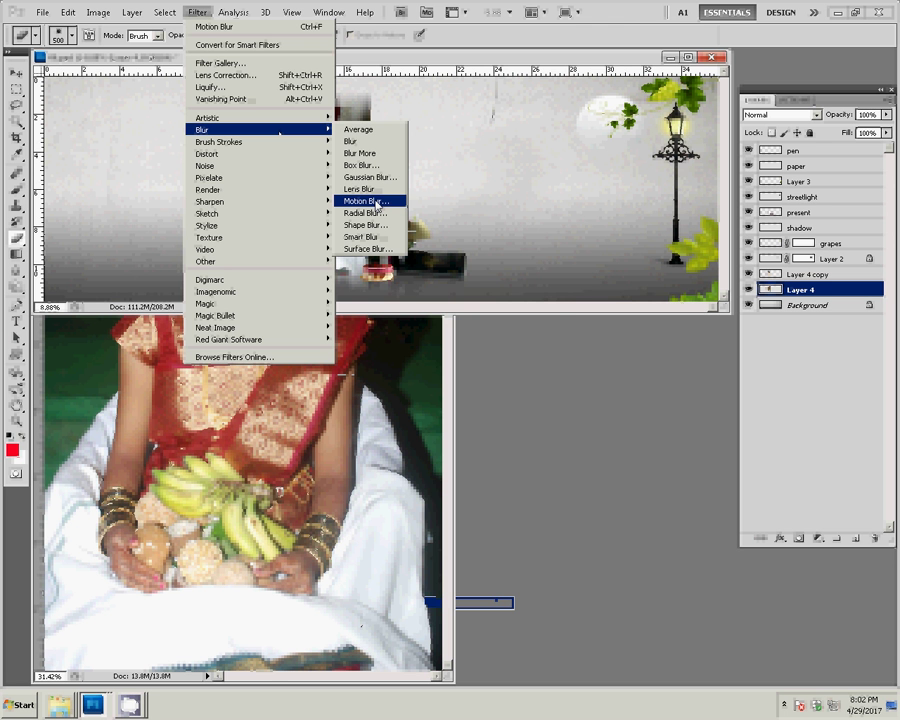
# Blur Layer 4 with a 195-pixel Box Blur
pyautogui.click(362, 166)
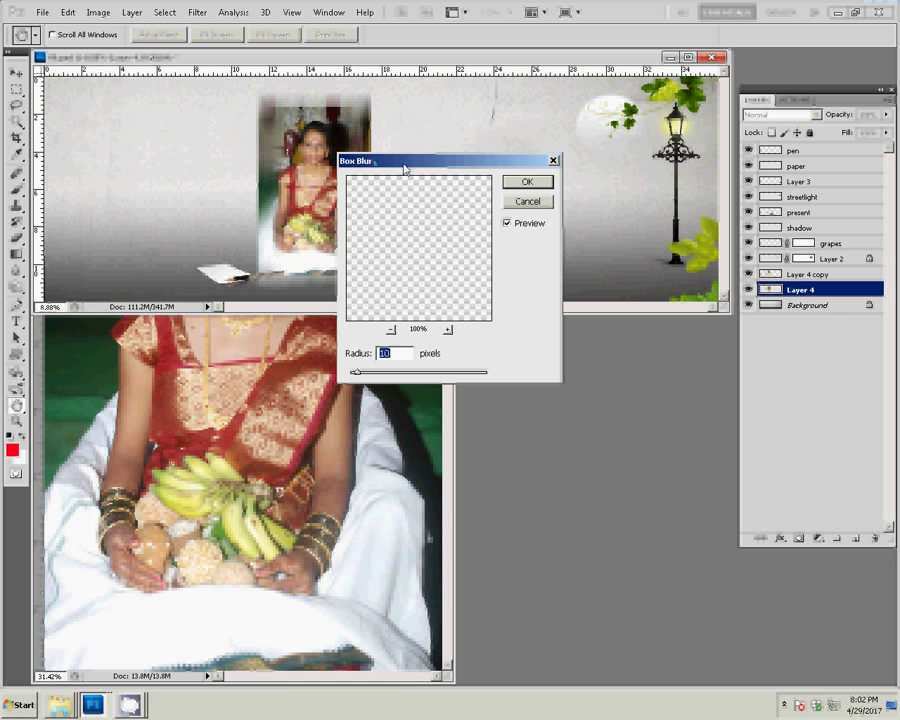
pyautogui.click(420, 374)
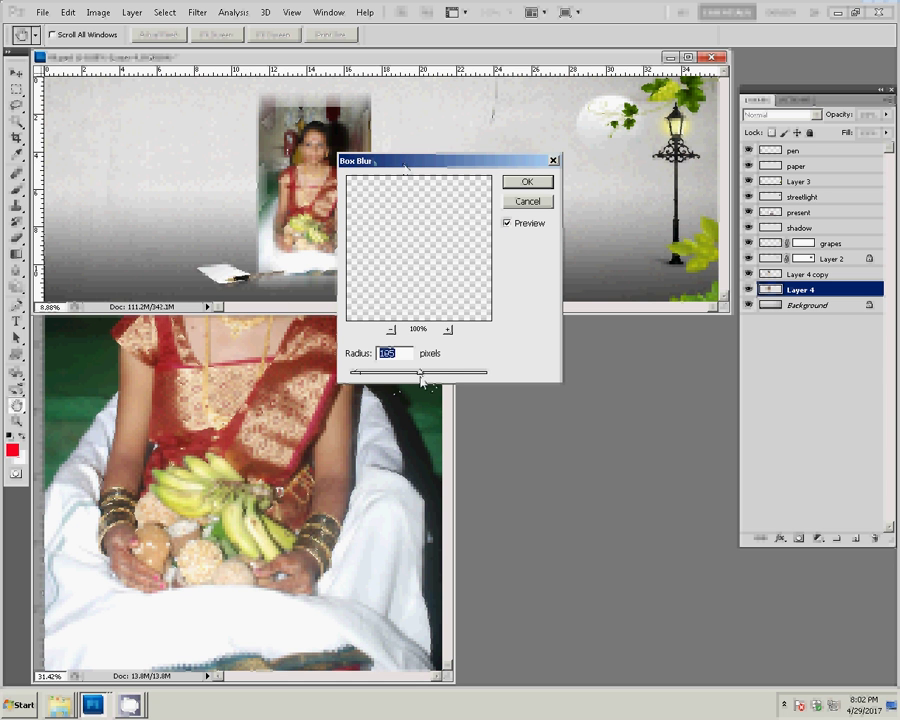
pyautogui.write('195')
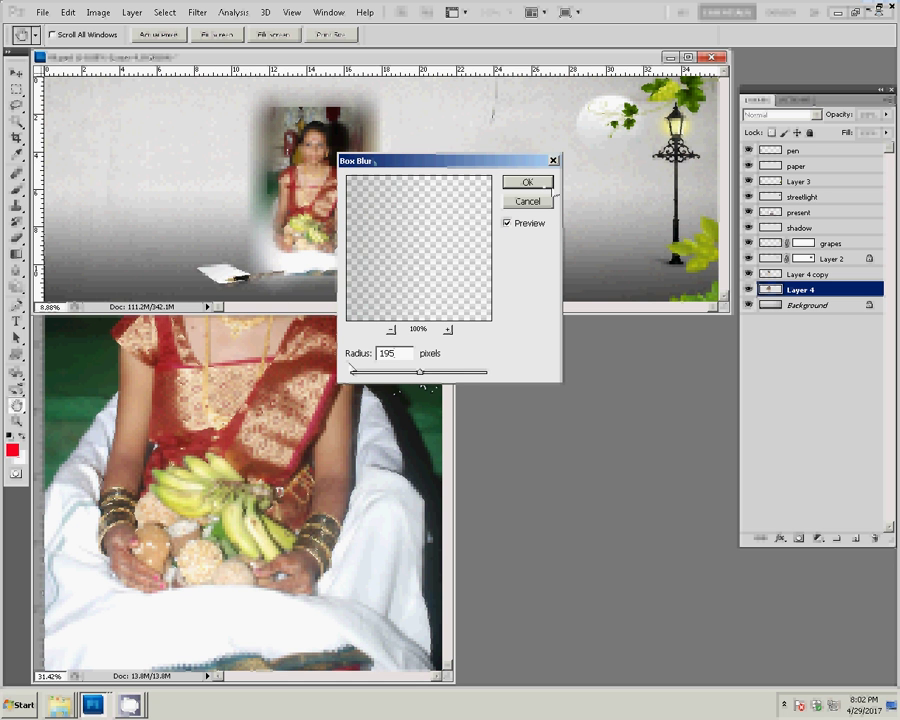
pyautogui.click(548, 187)
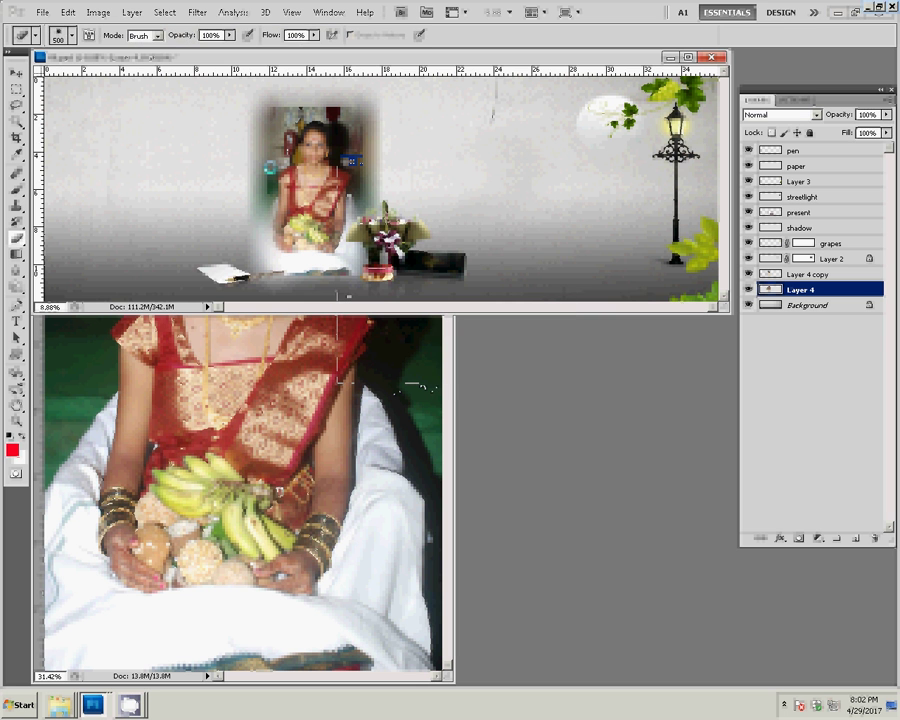
# Link Layer 4 with its copy and scale them to about 130%
pyautogui.press('v')
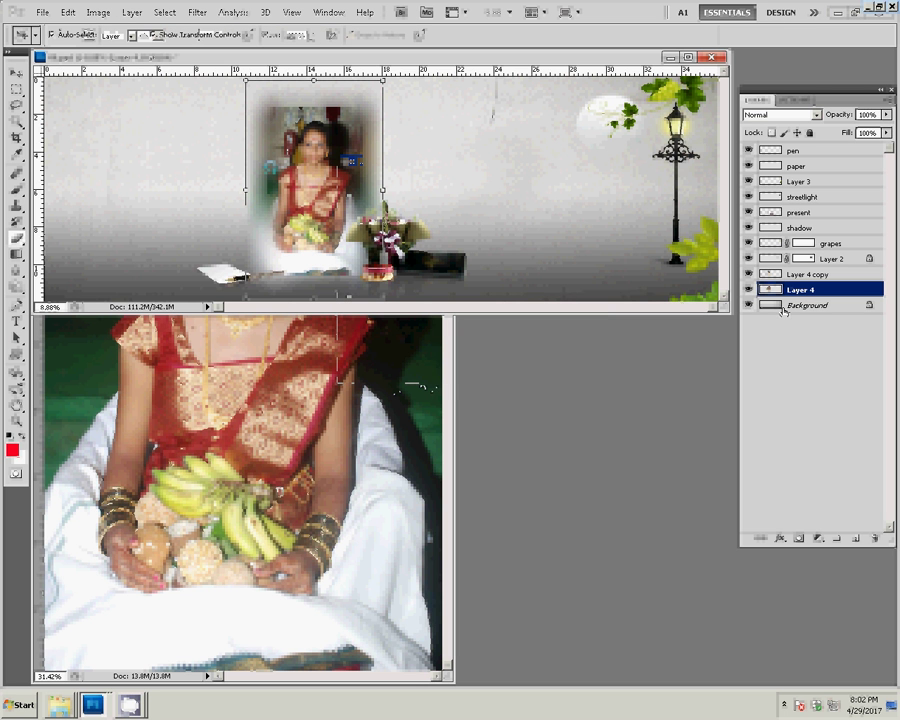
pyautogui.keyDown('ctrl'); pyautogui.click(804, 274); pyautogui.keyUp('ctrl')
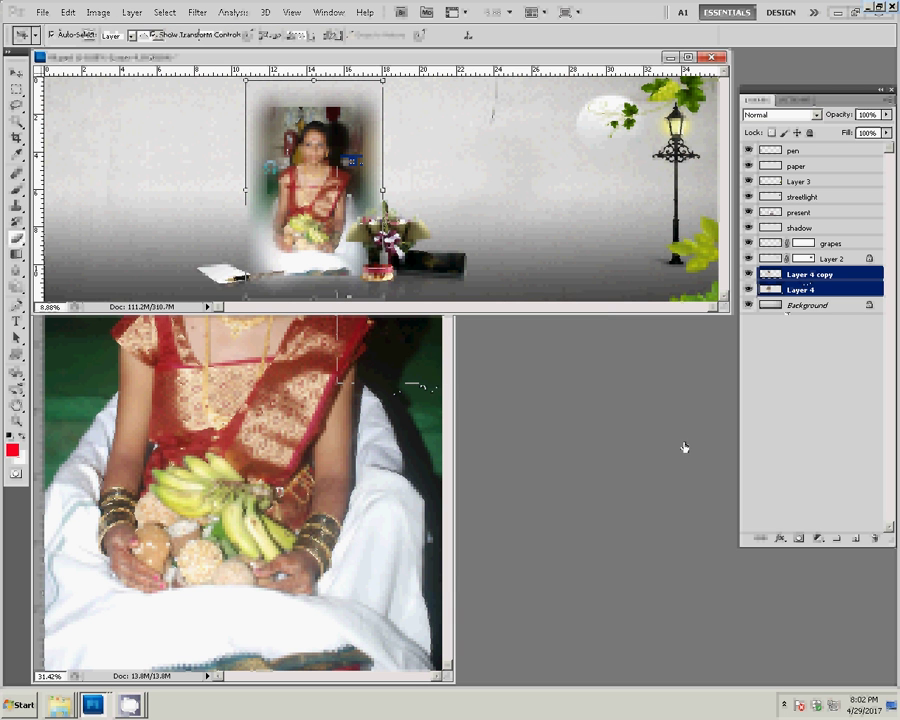
pyautogui.click(760, 538)
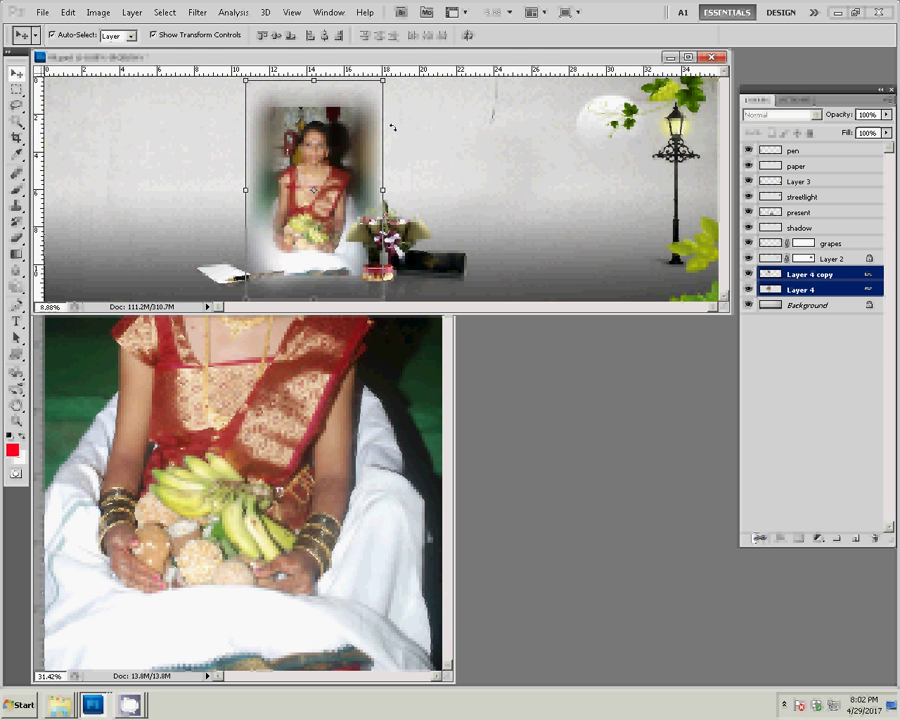
pyautogui.moveTo(383, 80)
pyautogui.mouseDown()
pyautogui.moveTo(426, 57)
pyautogui.moveTo(467, 65)
pyautogui.mouseUp()
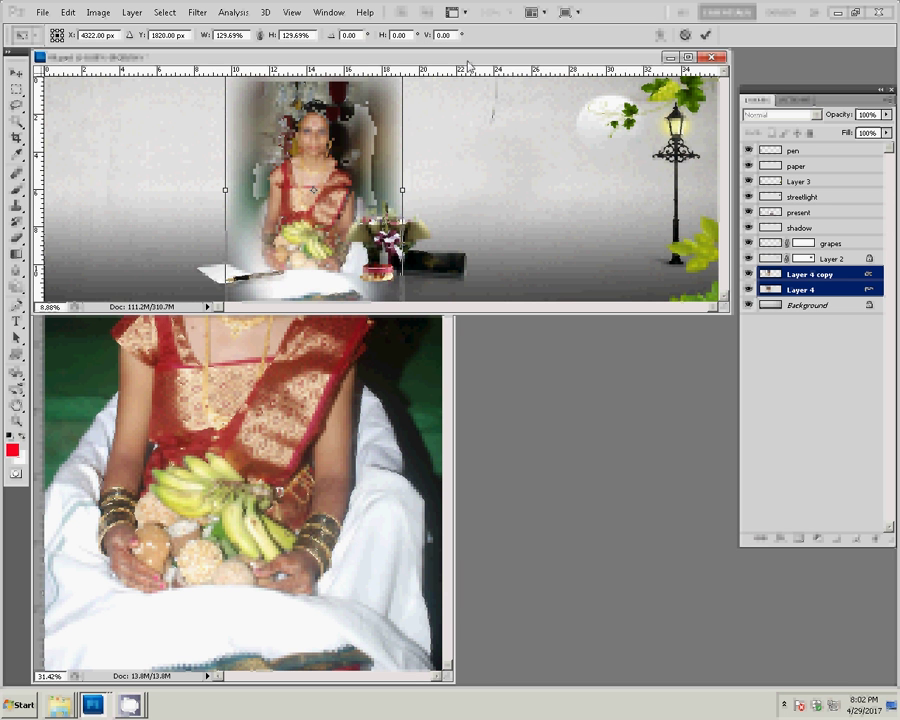
pyautogui.click(705, 35)
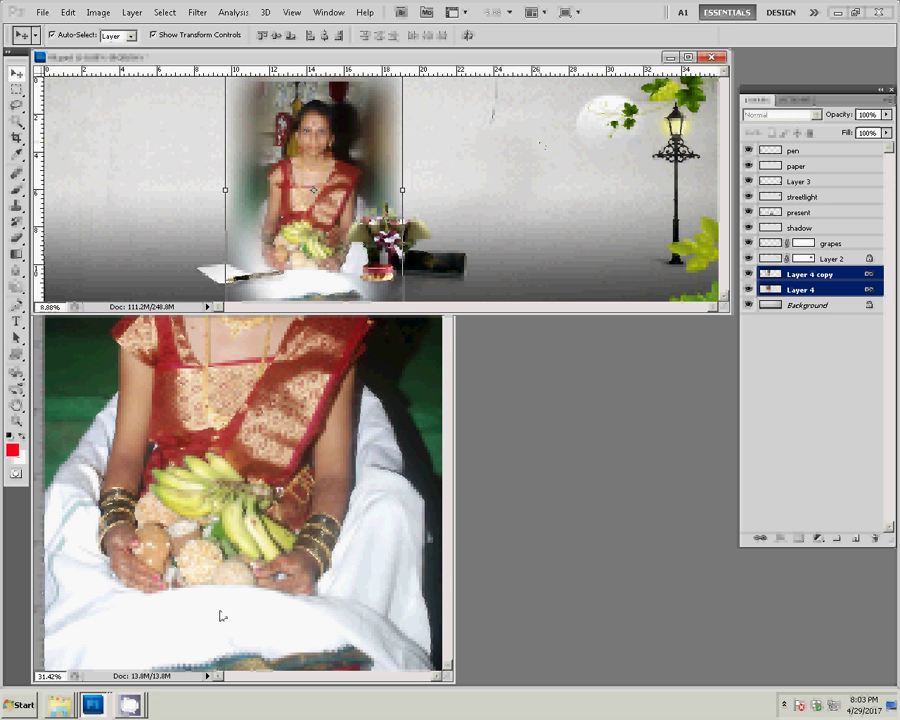
# Close the original bride photo without saving changes
pyautogui.moveTo(220, 614); pyautogui.dragTo(190, 316)
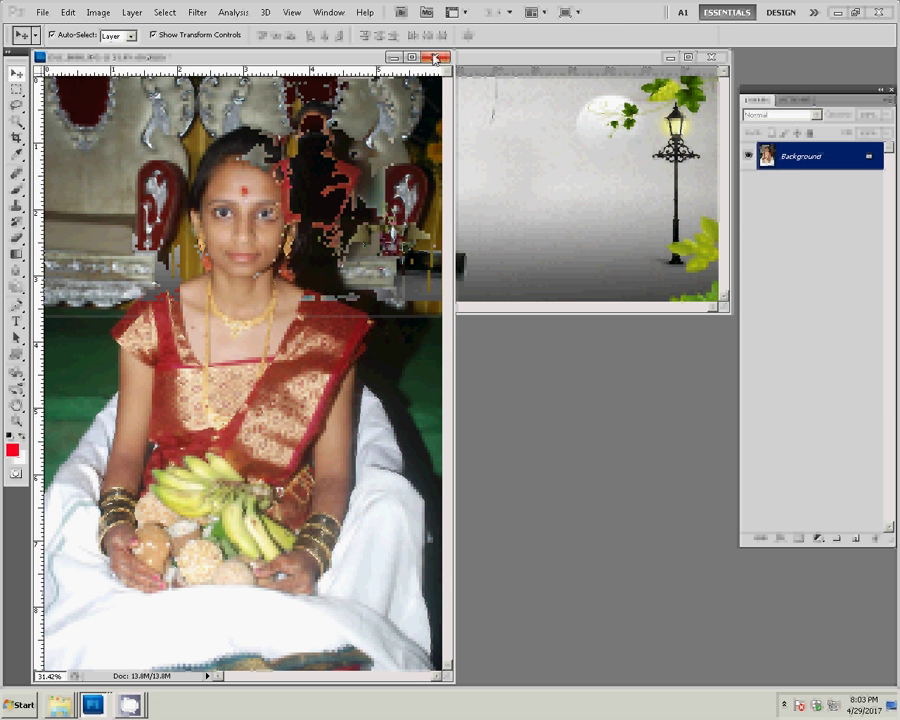
pyautogui.click(435, 57)
pyautogui.click(451, 263)
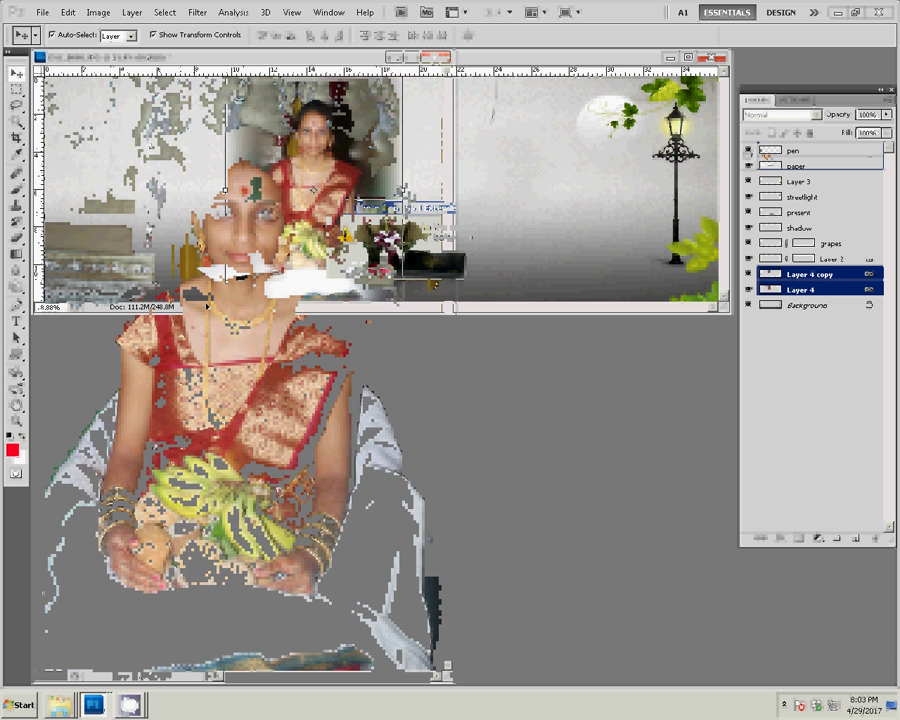
pyautogui.click(60, 710)
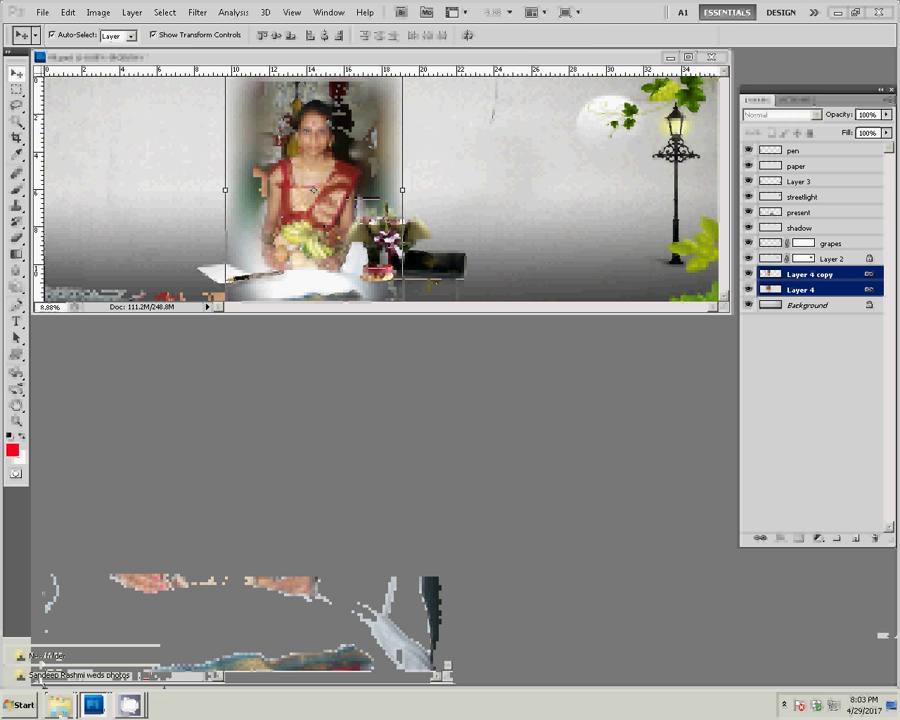
# Delete DSC_0098 and DSC_0100 from the wedding photos folder, then select DSC_0099 and DSC_0101
pyautogui.click(40, 677)
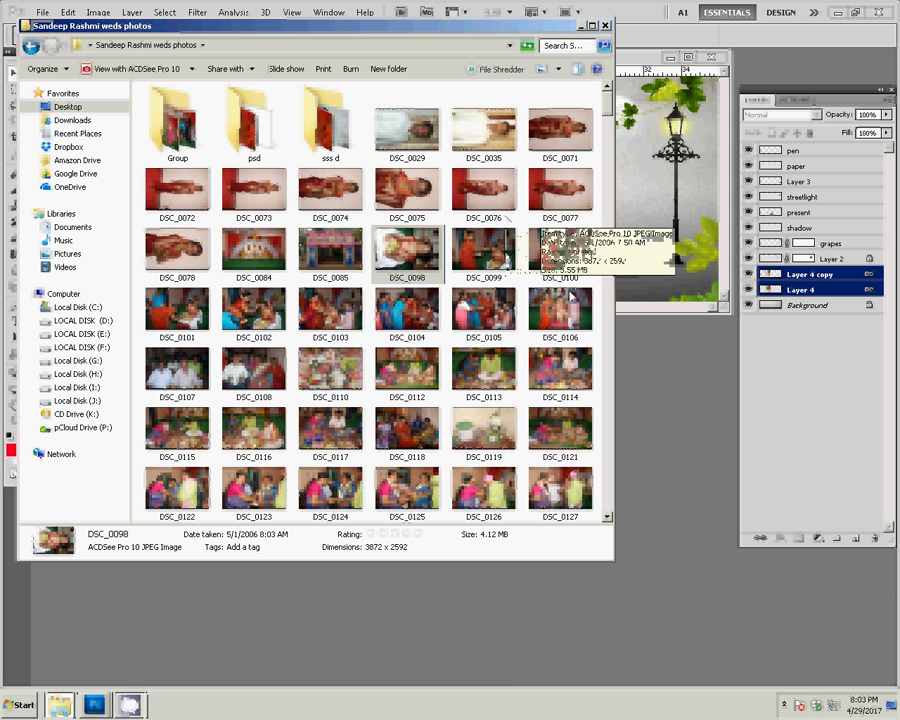
pyautogui.press('Delete')
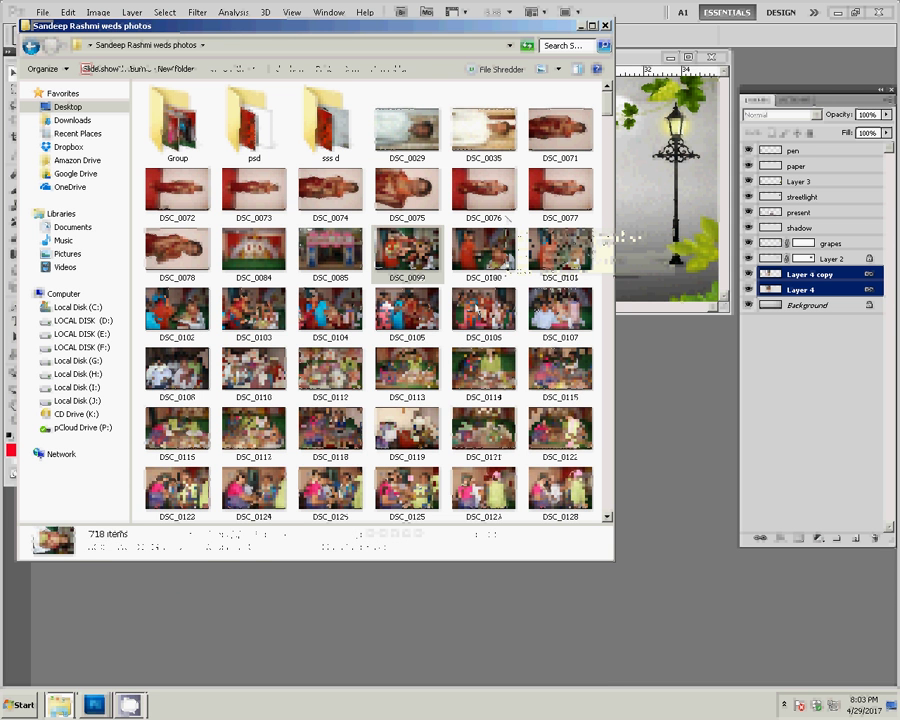
pyautogui.click(482, 272)
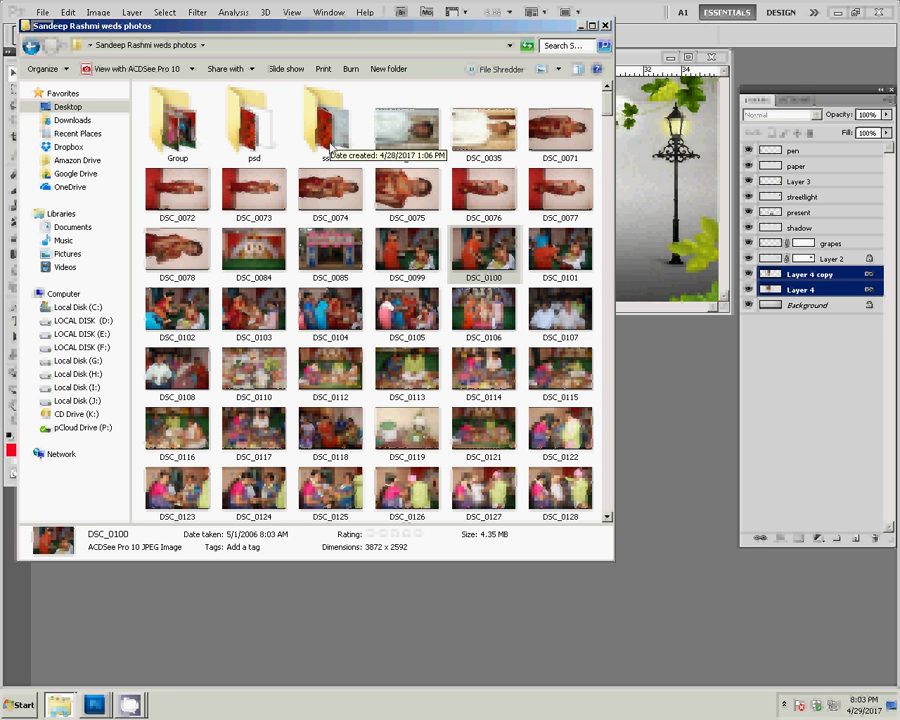
pyautogui.press('Delete')
pyautogui.click(383, 265)
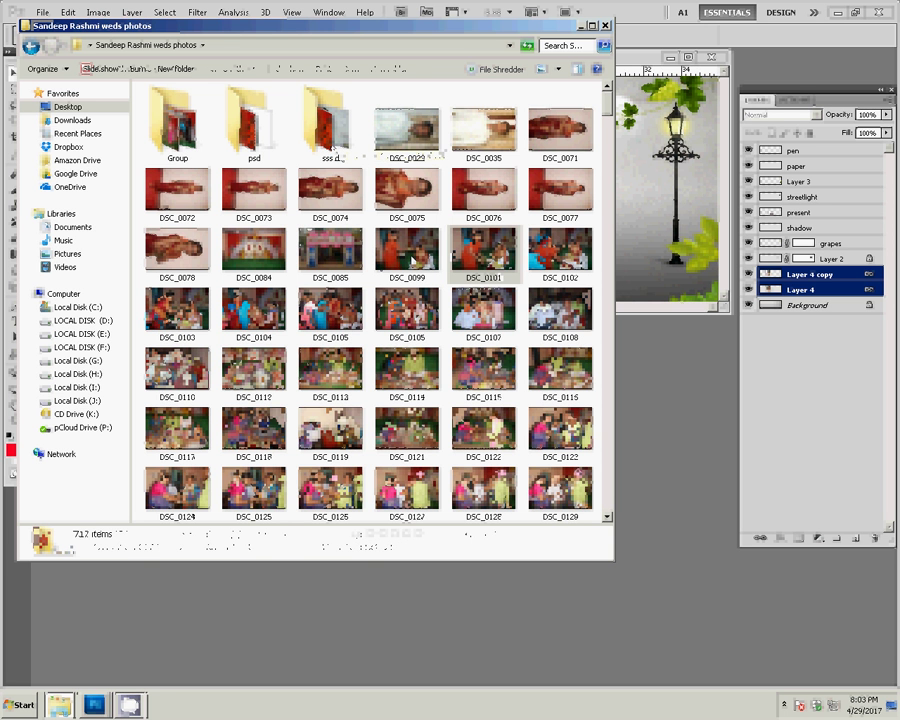
pyautogui.keyDown('ctrl'); pyautogui.click(491, 262); pyautogui.keyUp('ctrl')
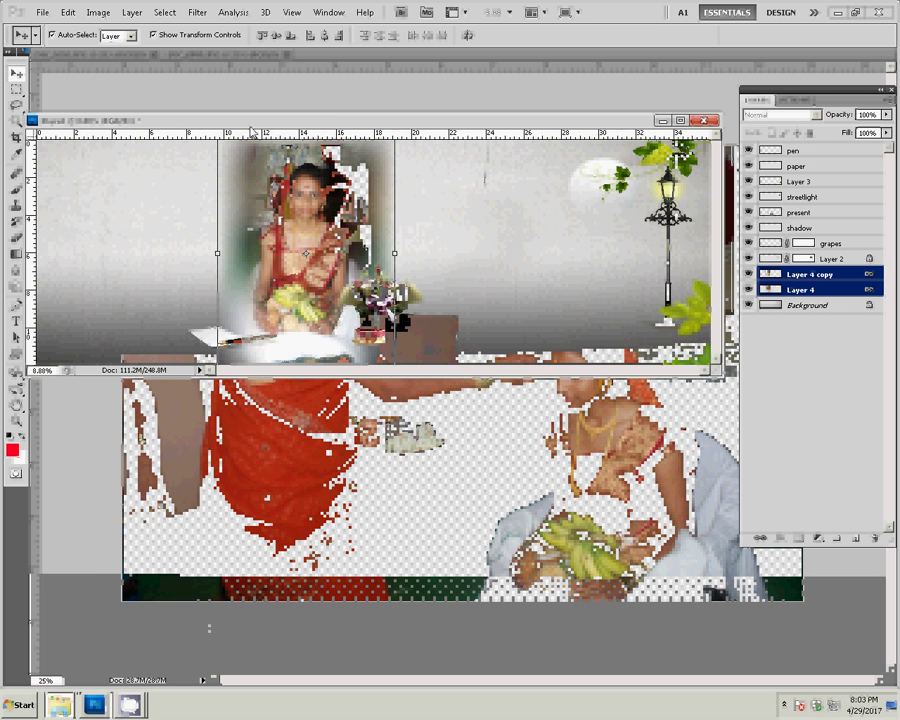
# Switch to the DSC_0099.JPG saree photo document
pyautogui.click(220, 55)
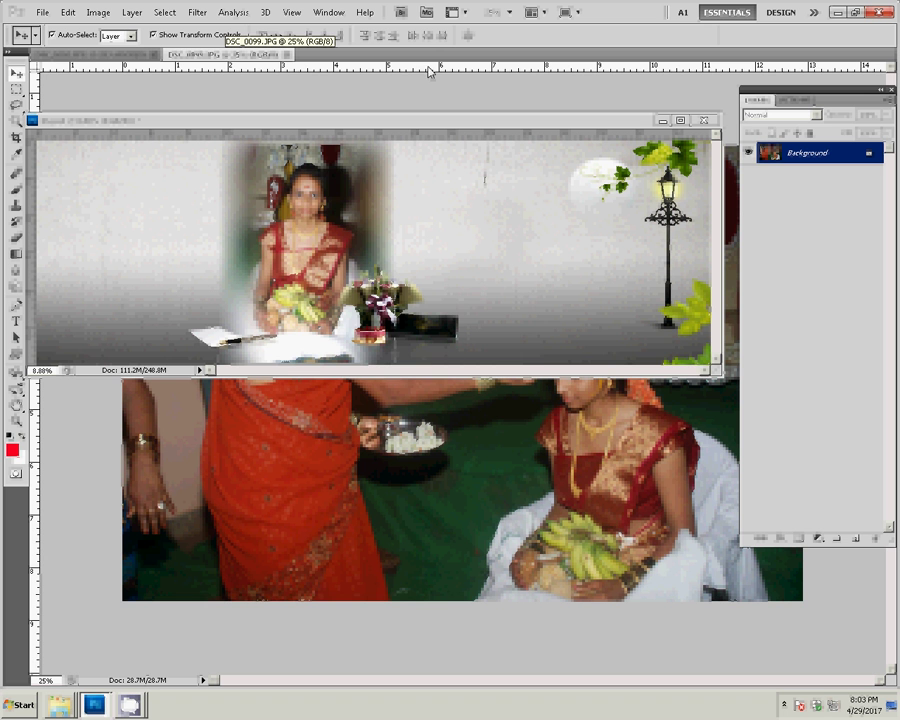
# Shrink DSC_0099 to 8 inches wide (2400×1607 px), then close it without saving
pyautogui.hotkey('ctrl', 'alt', 'i')
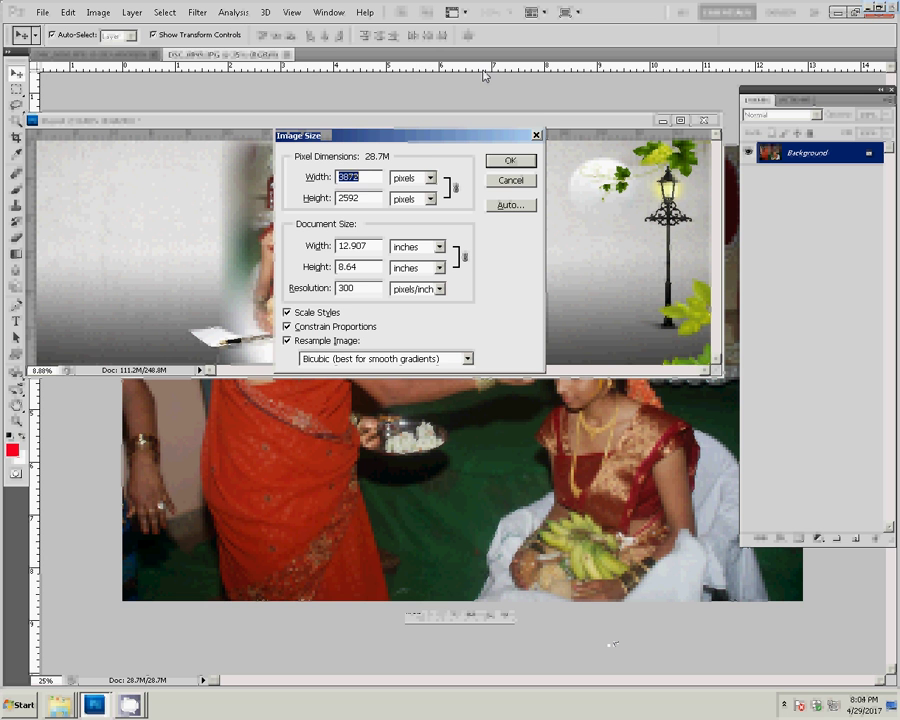
pyautogui.doubleClick(367, 246)
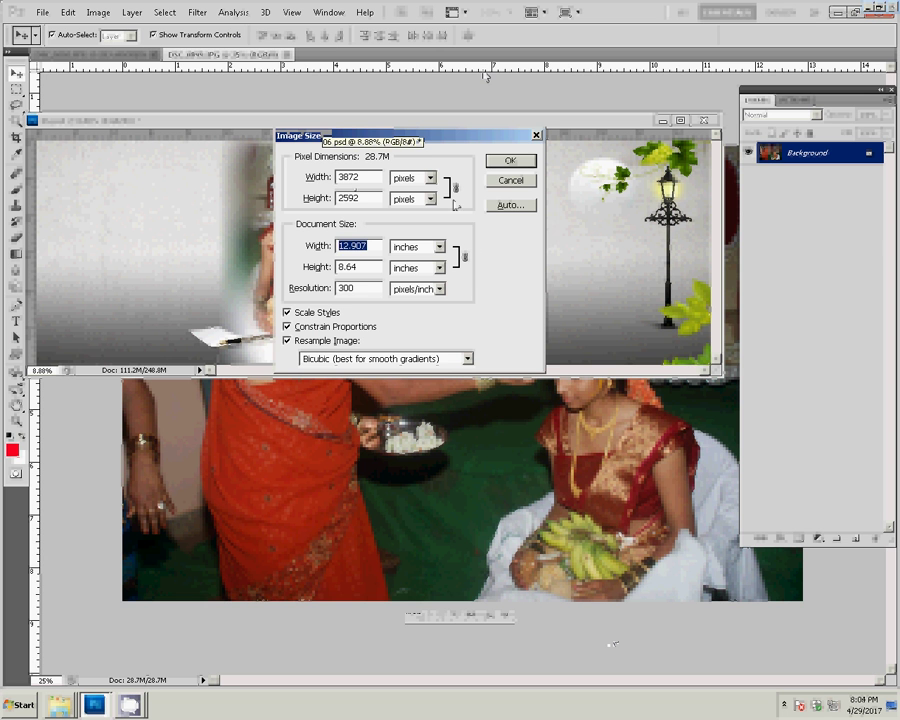
pyautogui.write('8')
pyautogui.click(510, 165)
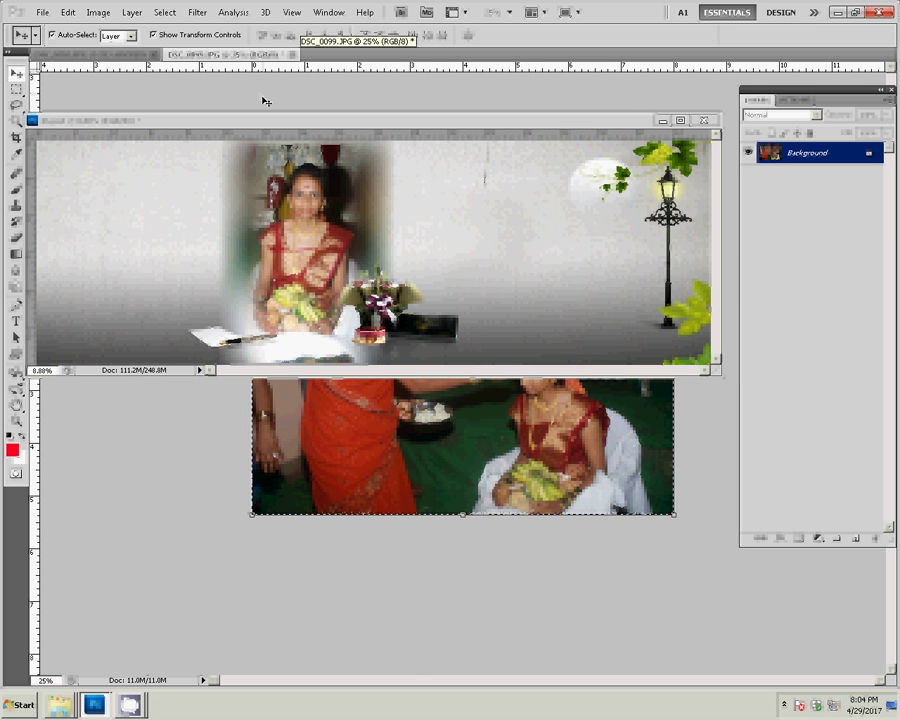
pyautogui.click(292, 54)
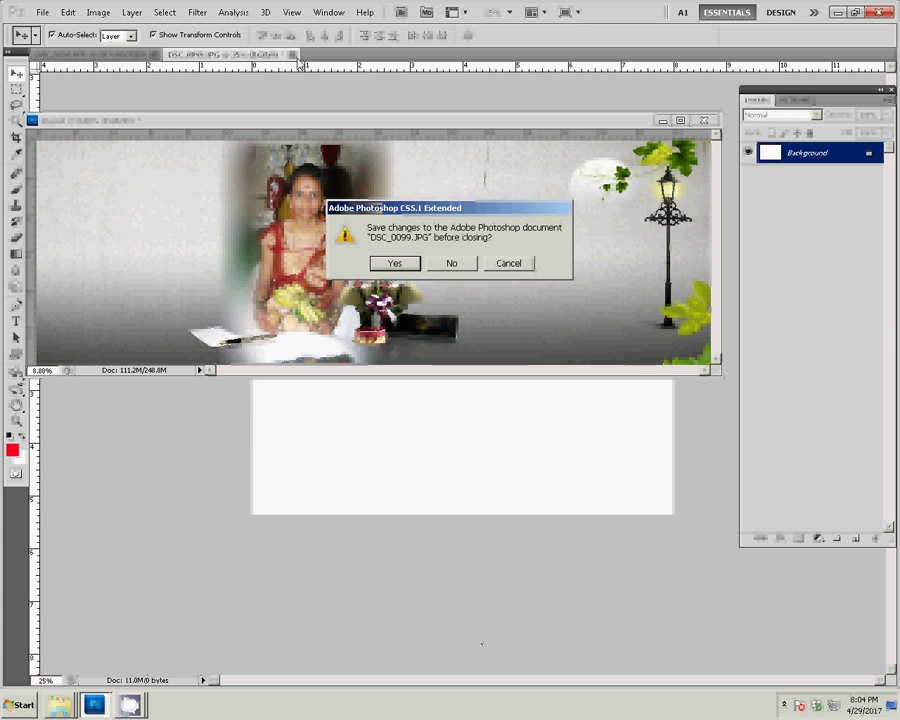
pyautogui.click(452, 262)
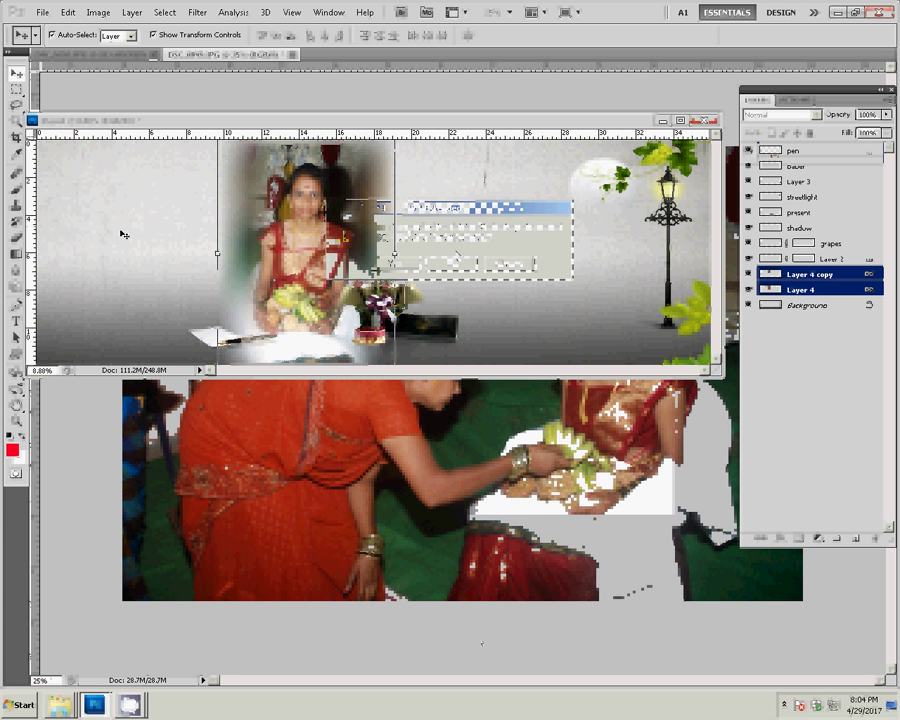
# Paste the copied wedding photo into the album spread so it becomes Layer 6
pyautogui.hotkey('ctrl', 'v')
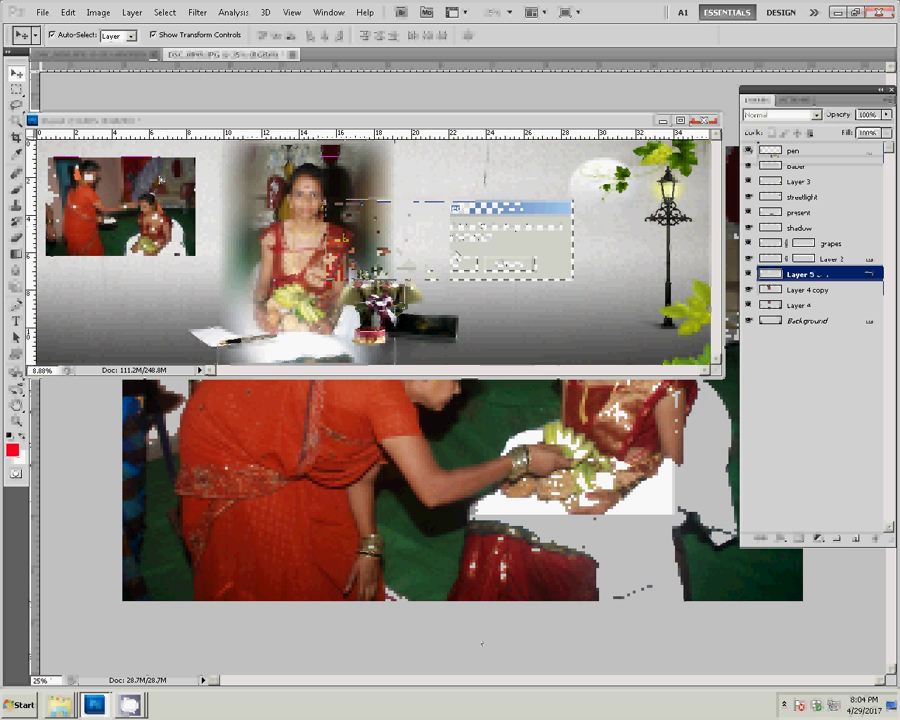
pyautogui.moveTo(160, 180); pyautogui.dragTo(158, 172)
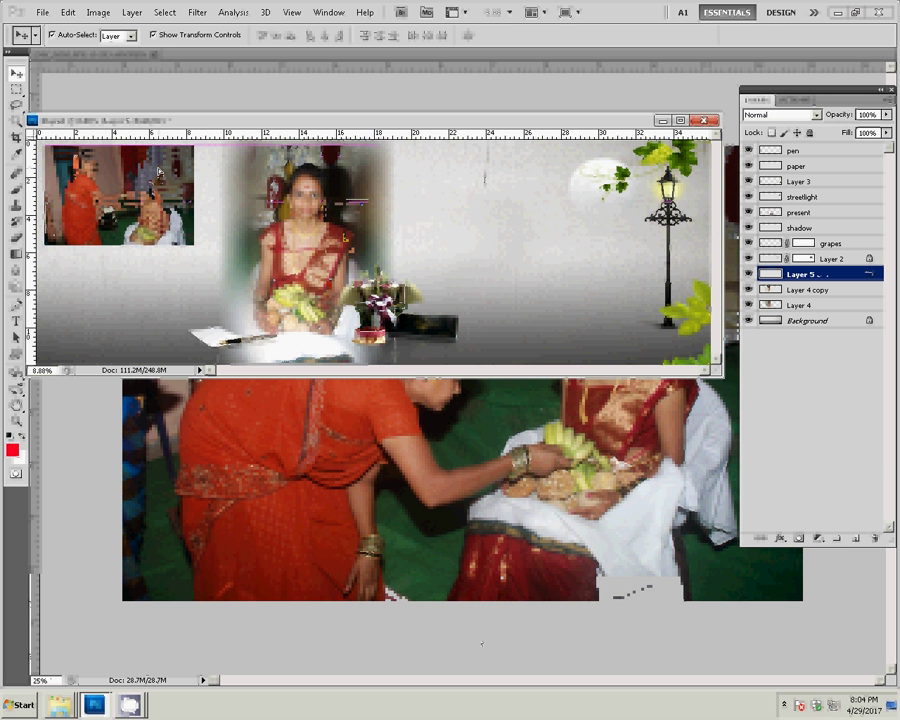
pyautogui.hotkey('ctrl', 't')
pyautogui.click(206, 89)
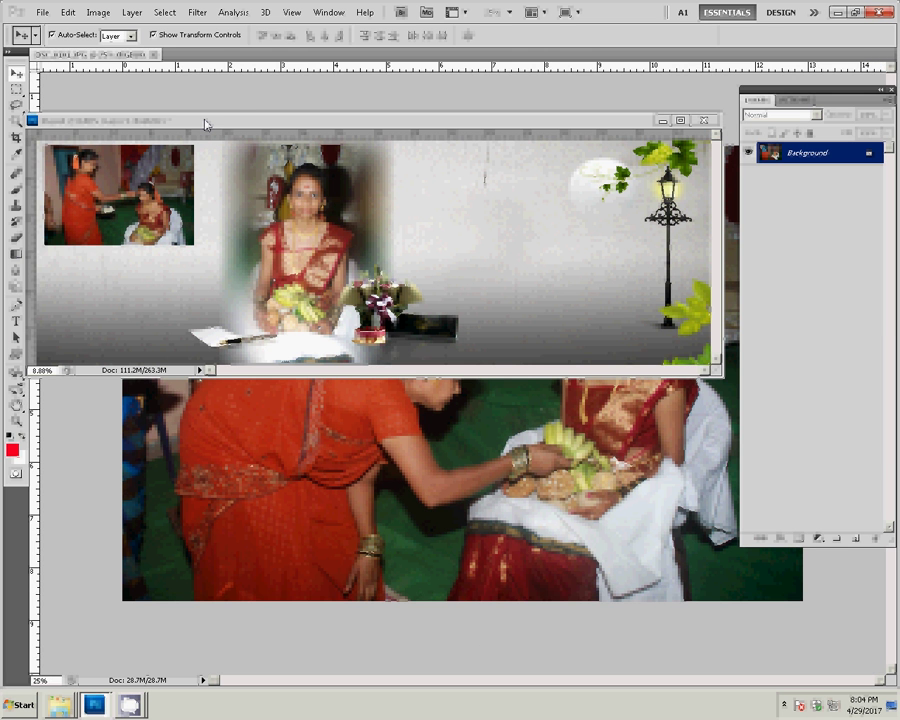
pyautogui.hotkey('ctrl', 'a')
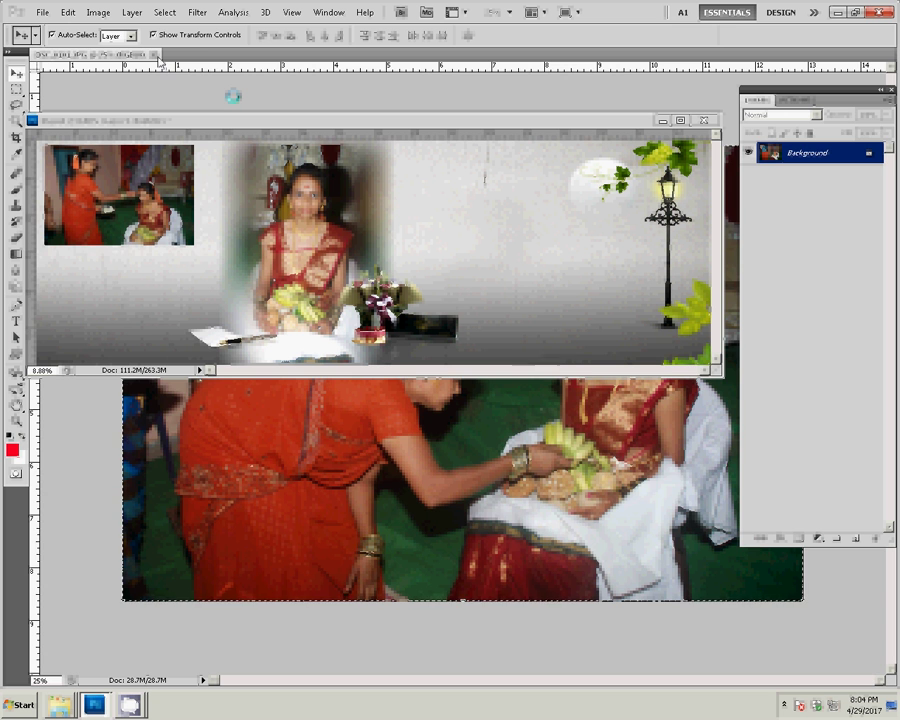
pyautogui.click(360, 120)
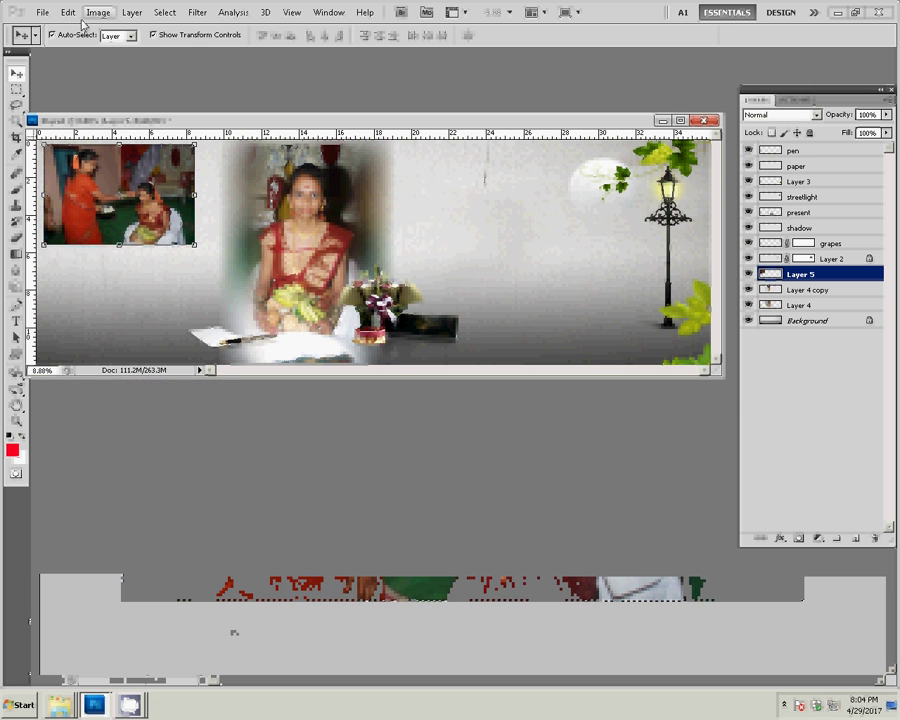
pyautogui.click(67, 12)
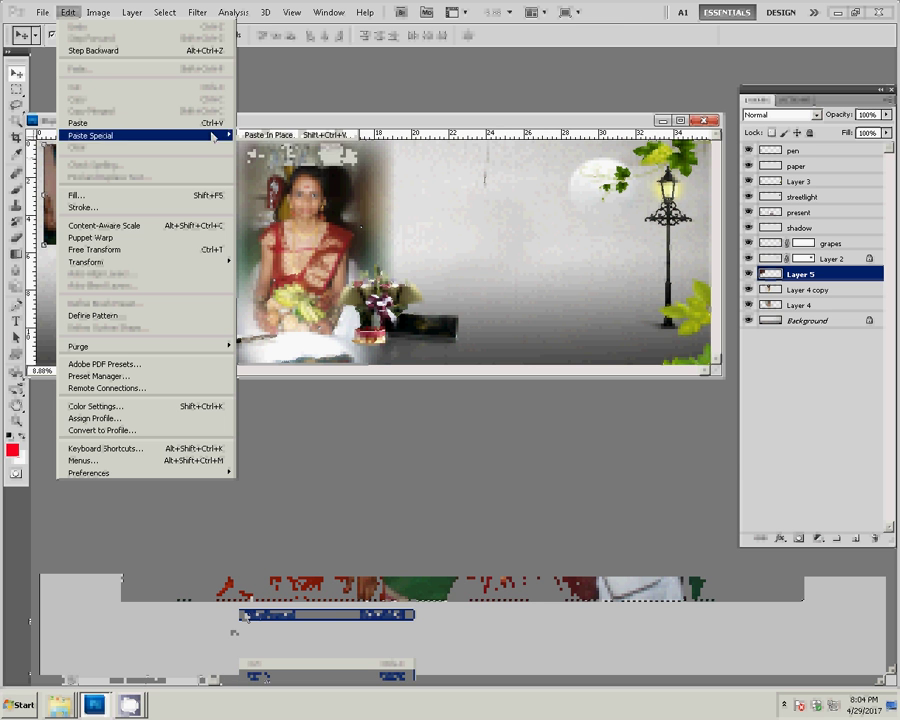
pyautogui.hotkey('ctrl', 'v')
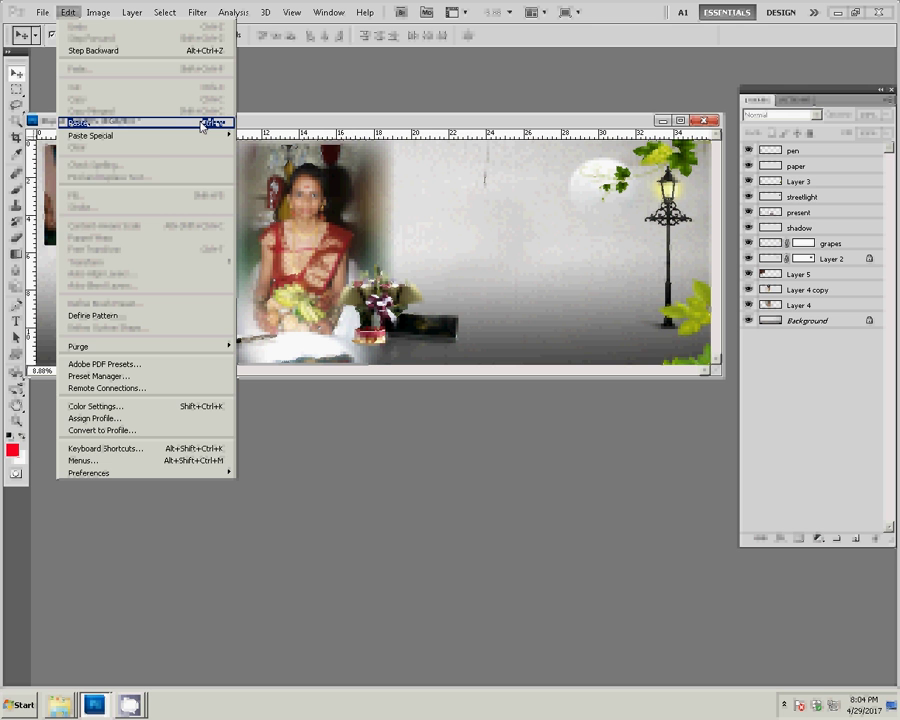
pyautogui.click(202, 124)
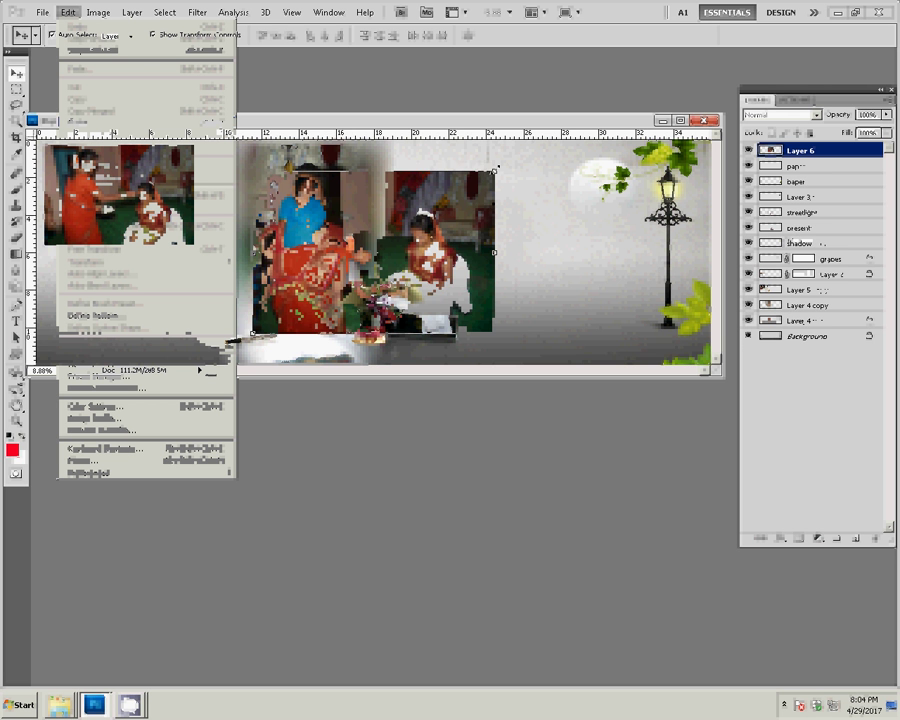
# Scale the pasted photo to 62.61% and place it beneath the first photo on the left
pyautogui.moveTo(470, 185); pyautogui.dragTo(400, 140)
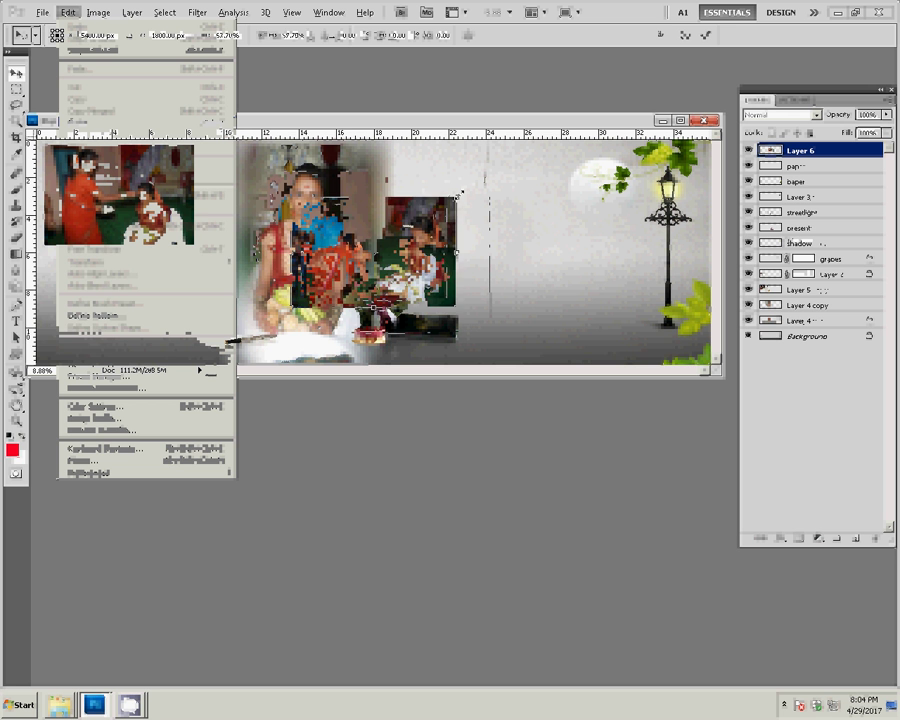
pyautogui.moveTo(153, 303); pyautogui.dragTo(127, 285)
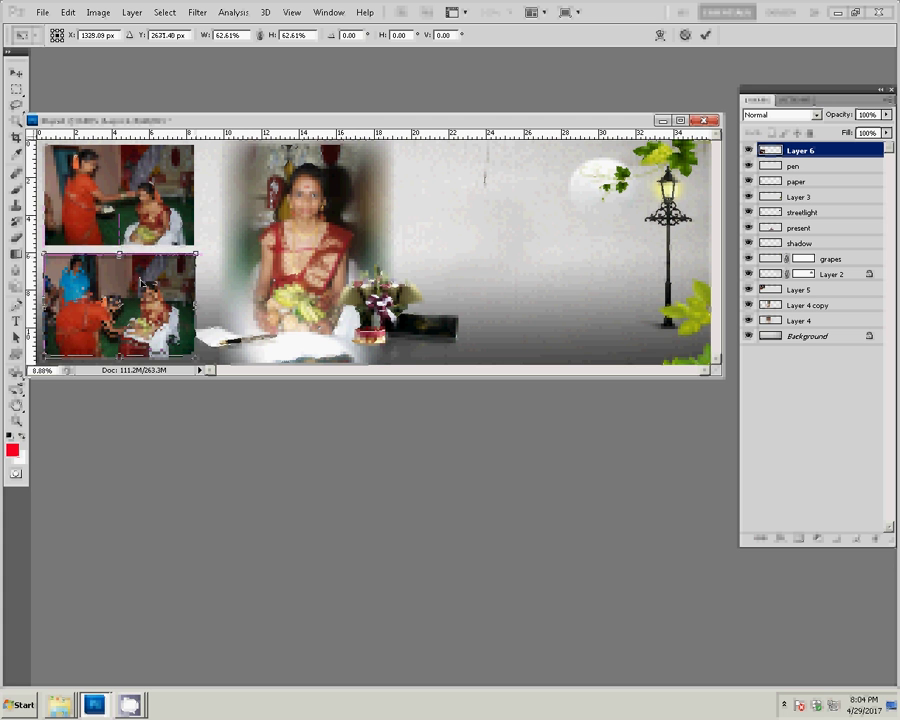
pyautogui.moveTo(139, 288); pyautogui.dragTo(144, 284)
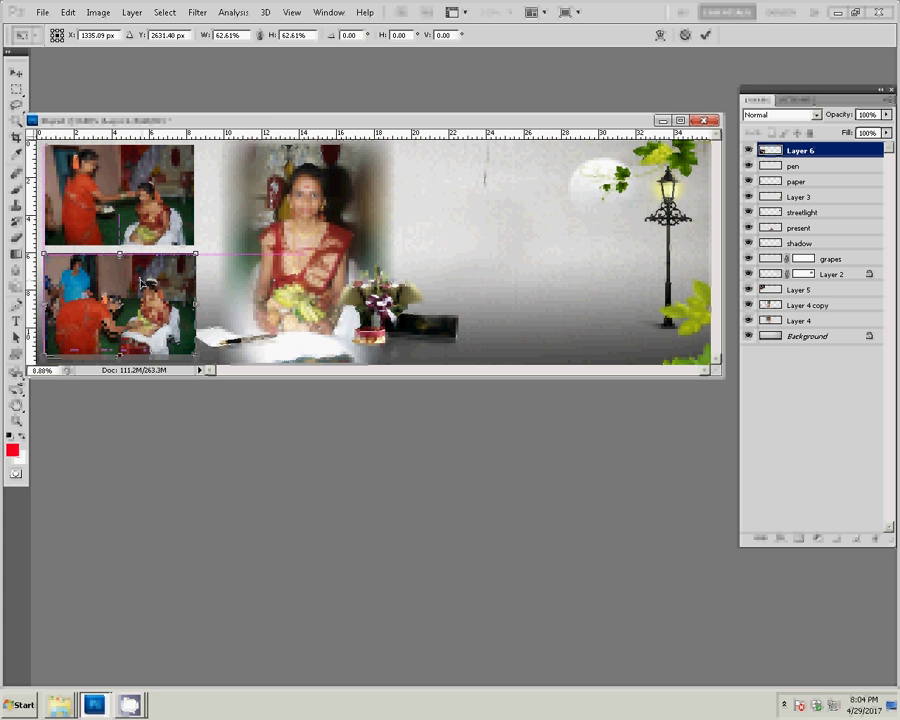
pyautogui.click(706, 35)
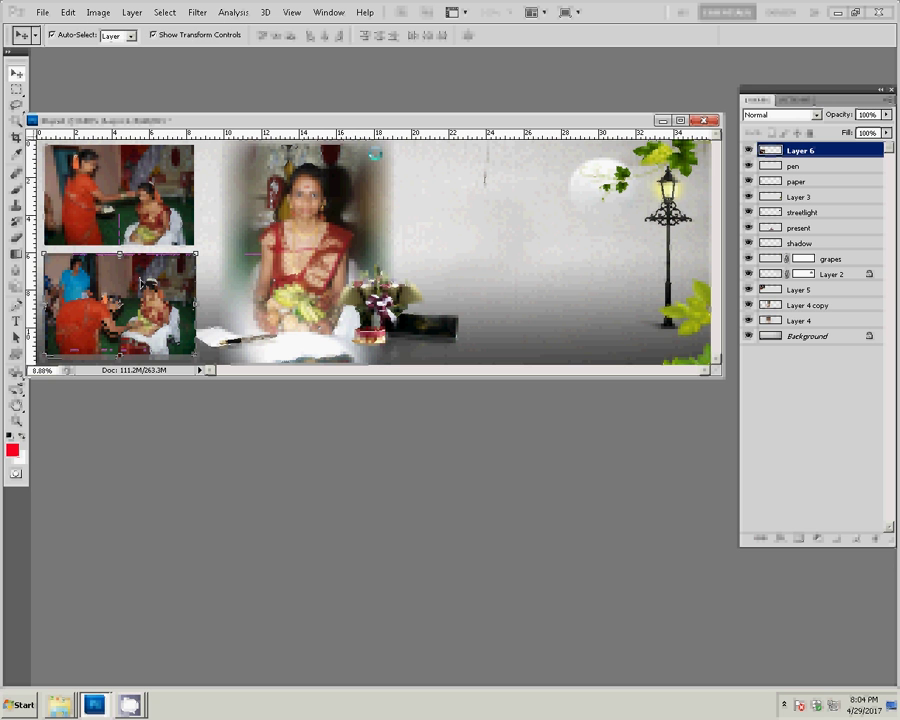
# Nudge the centre bride portrait (Layer 4 copy) slightly to the left
pyautogui.click(305, 215)
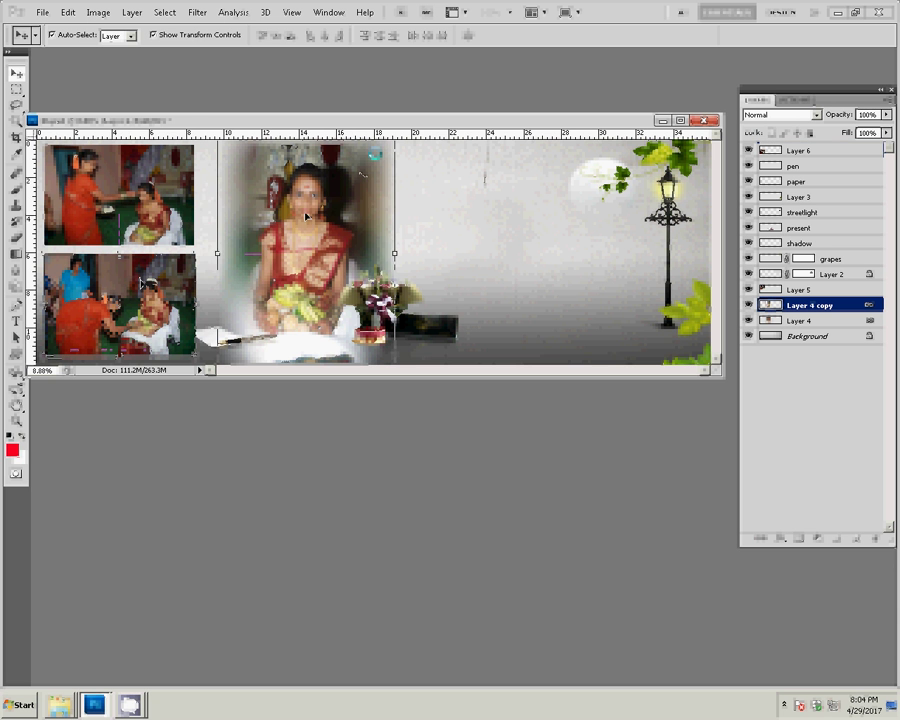
pyautogui.moveTo(305, 215); pyautogui.dragTo(288, 226)
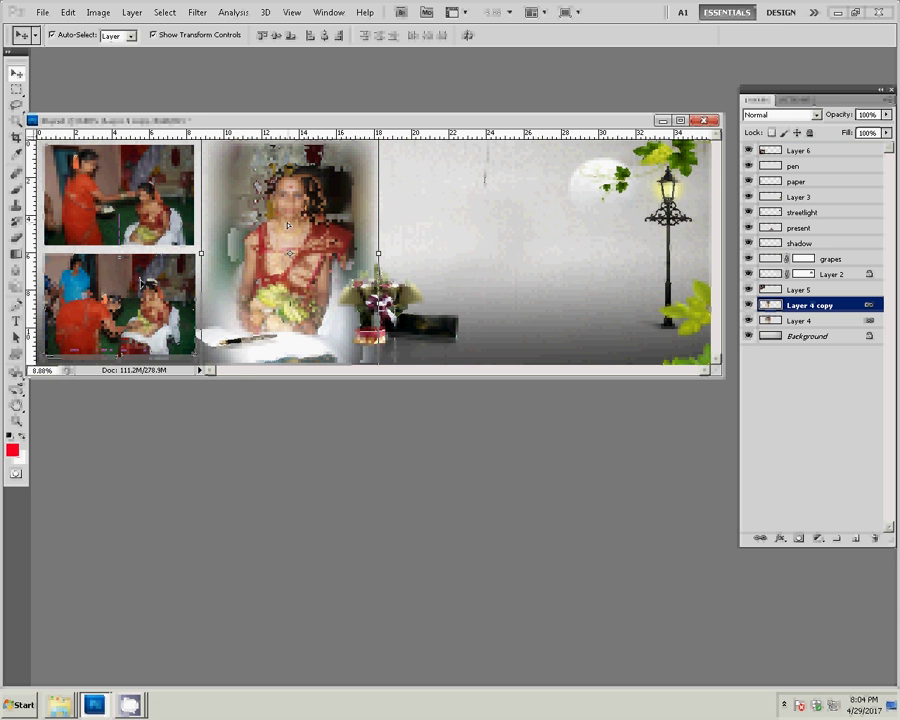
pyautogui.click(225, 348)
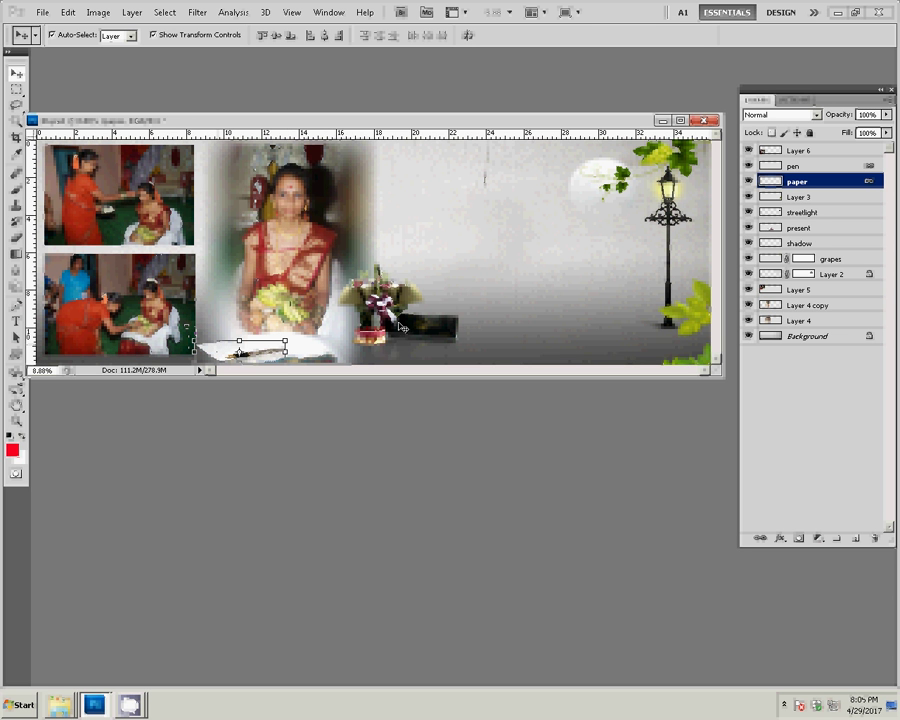
pyautogui.click(47, 665)
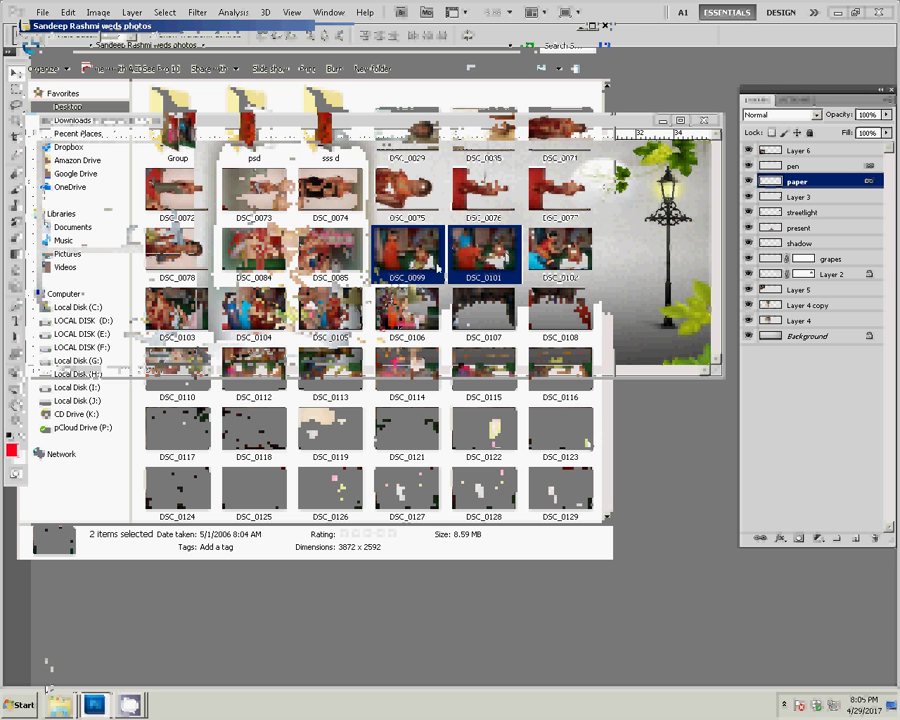
# Select DSC_0102, DSC_0103, DSC_0105 and DSC_0107 in Explorer and drop them onto Photoshop
pyautogui.moveTo(437, 268); pyautogui.dragTo(362, 172)
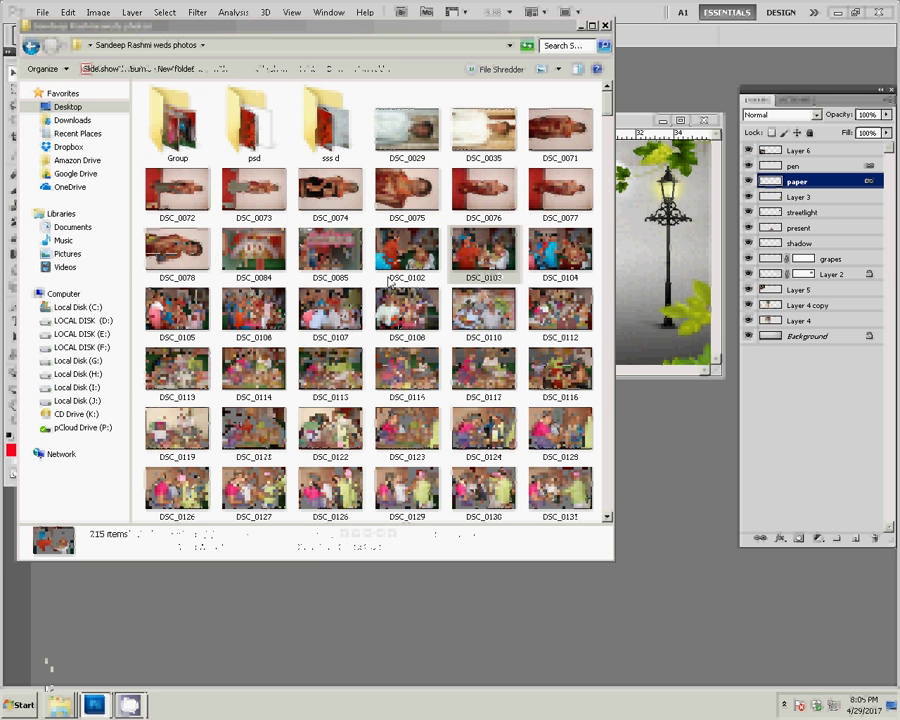
pyautogui.click(438, 263)
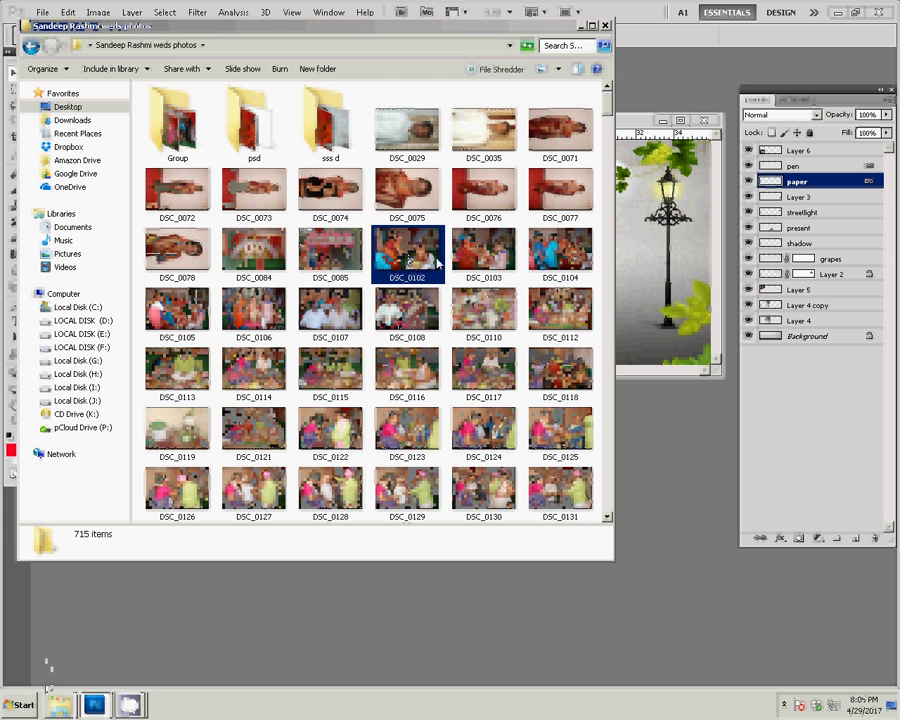
pyautogui.keyDown('ctrl'); pyautogui.click(484, 255); pyautogui.keyUp('ctrl')
pyautogui.keyDown('ctrl'); pyautogui.click(562, 262); pyautogui.keyUp('ctrl')
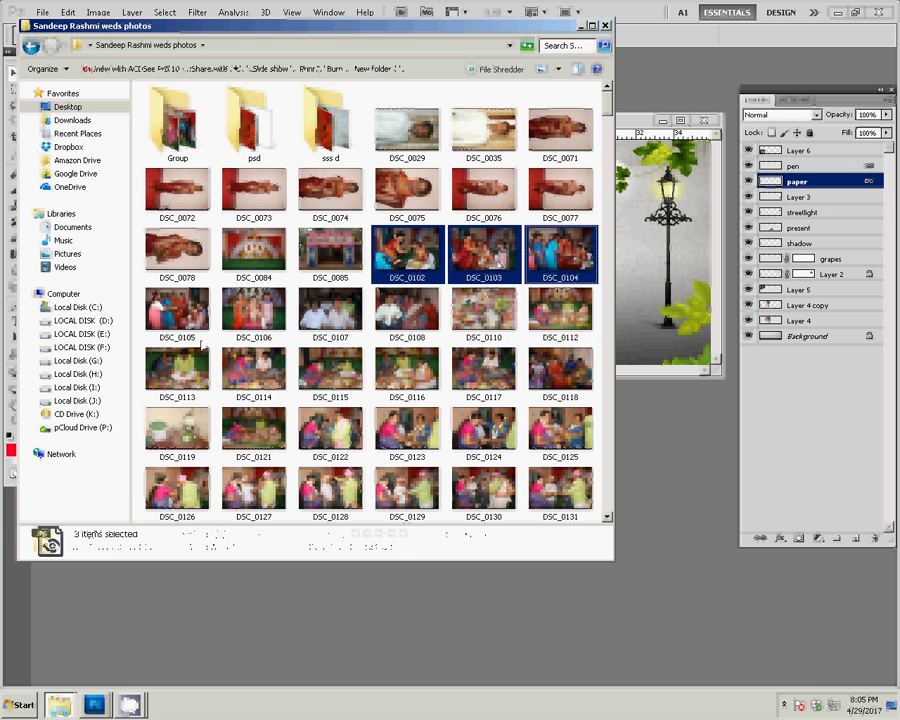
pyautogui.click(562, 255)
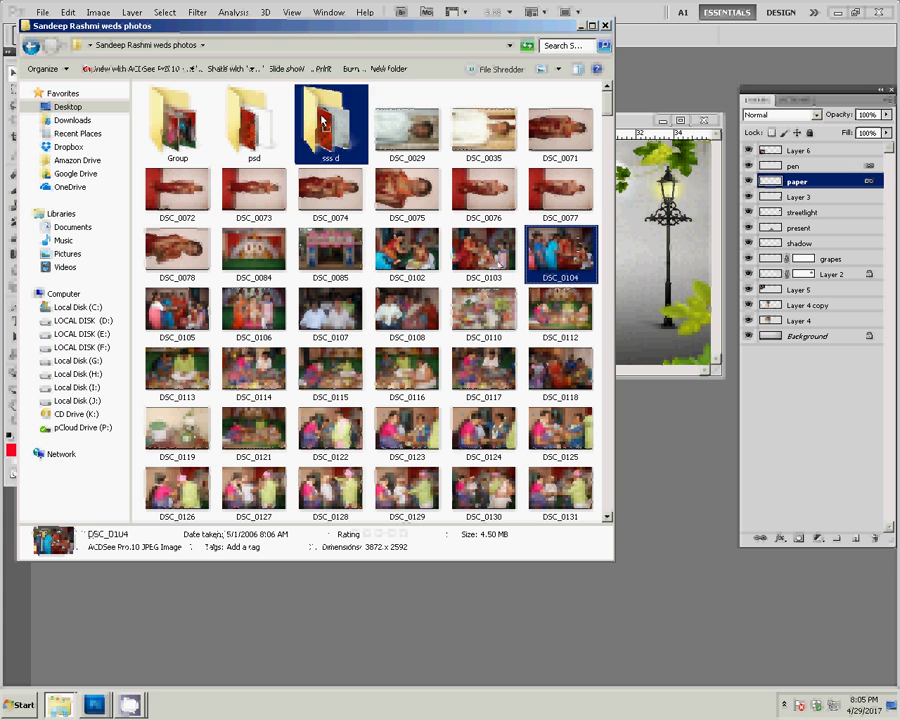
pyautogui.click(406, 262)
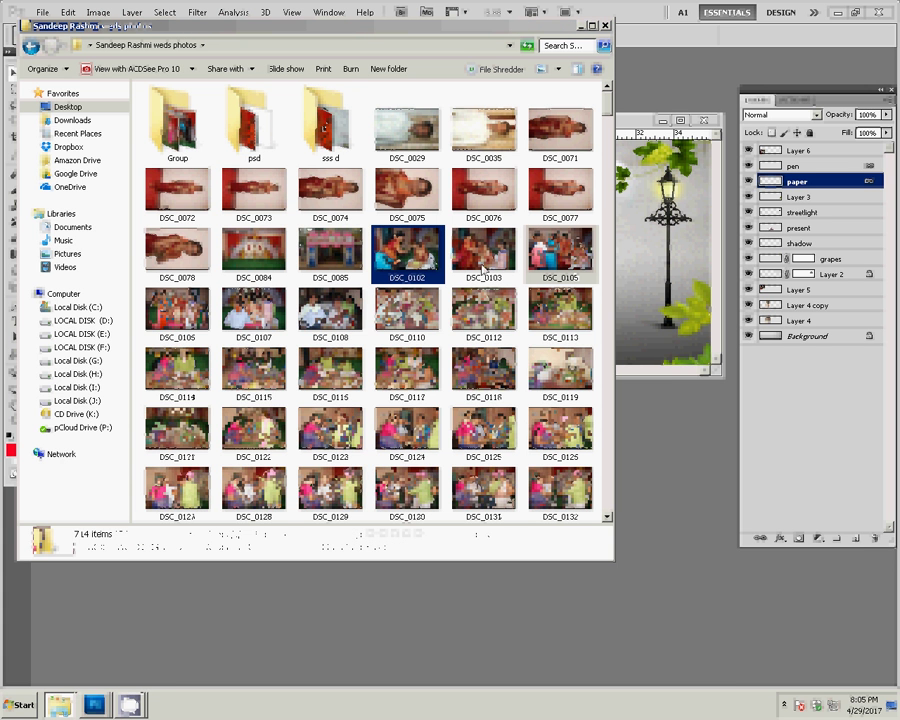
pyautogui.keyDown('ctrl'); pyautogui.click(490, 258); pyautogui.keyUp('ctrl')
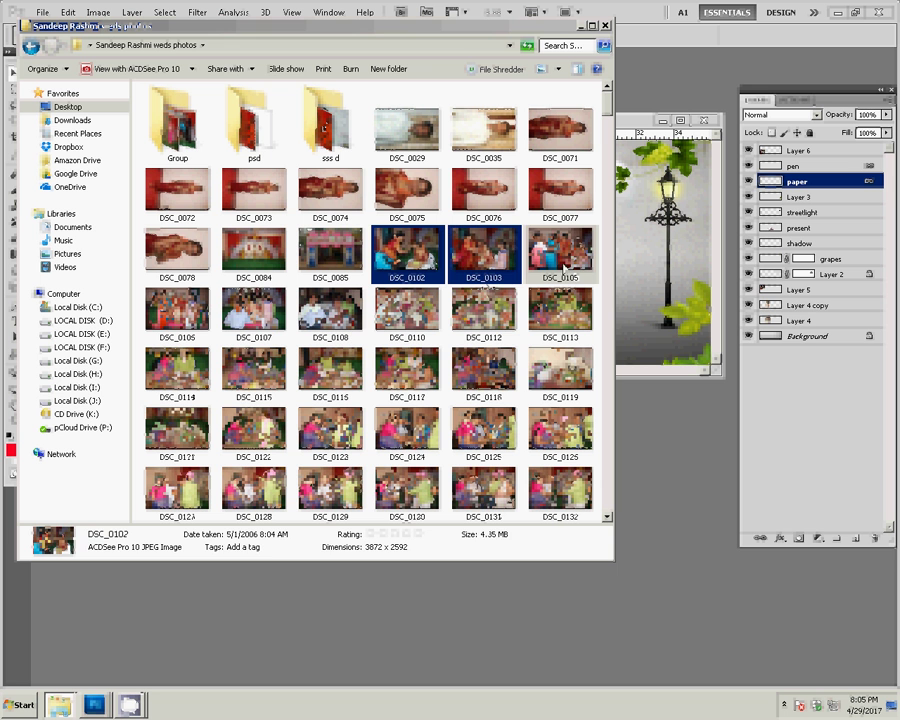
pyautogui.keyDown('ctrl'); pyautogui.click(560, 255); pyautogui.keyUp('ctrl')
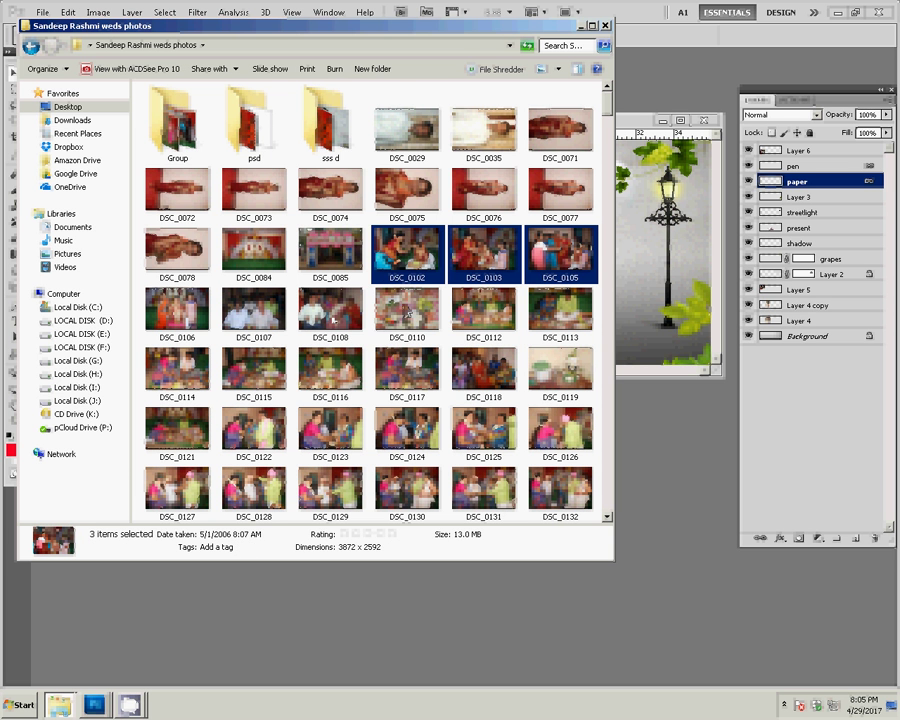
pyautogui.moveTo(352, 312)
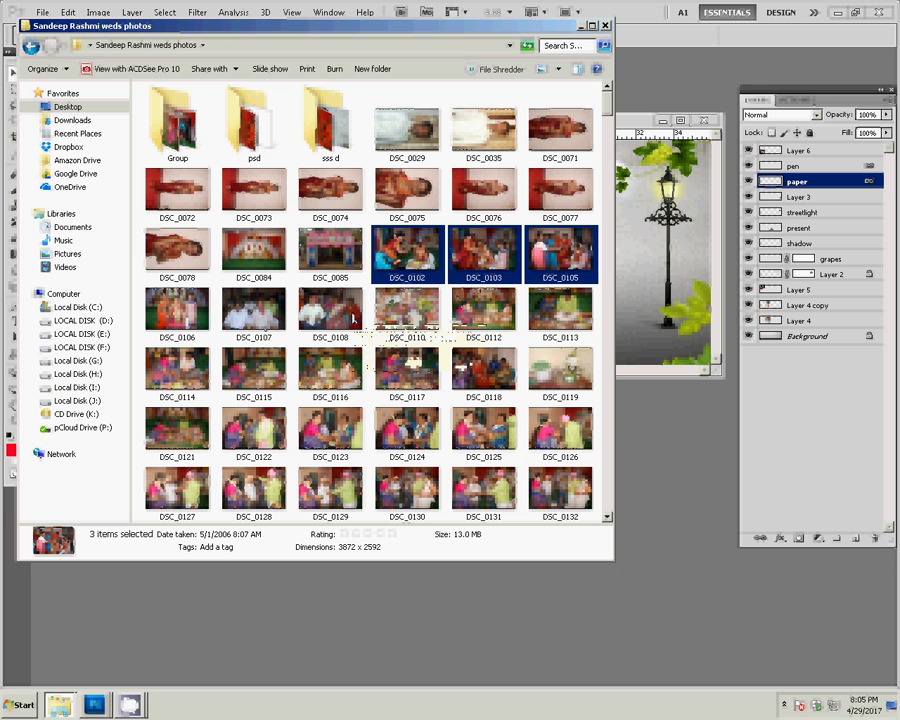
pyautogui.keyDown('ctrl'); pyautogui.click(256, 318); pyautogui.keyUp('ctrl')
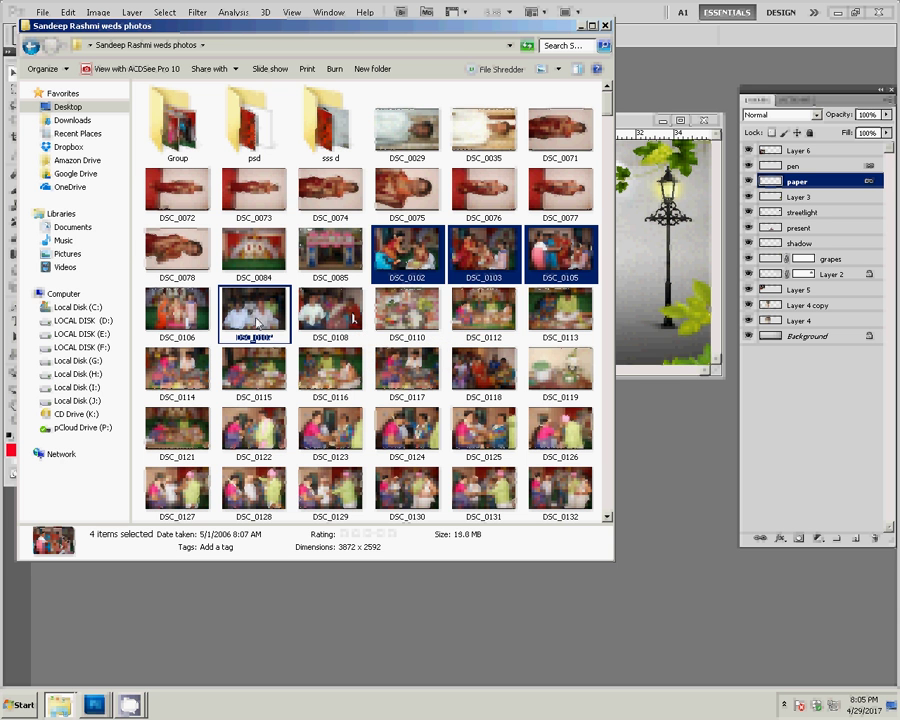
pyautogui.moveTo(256, 318); pyautogui.dragTo(681, 507)
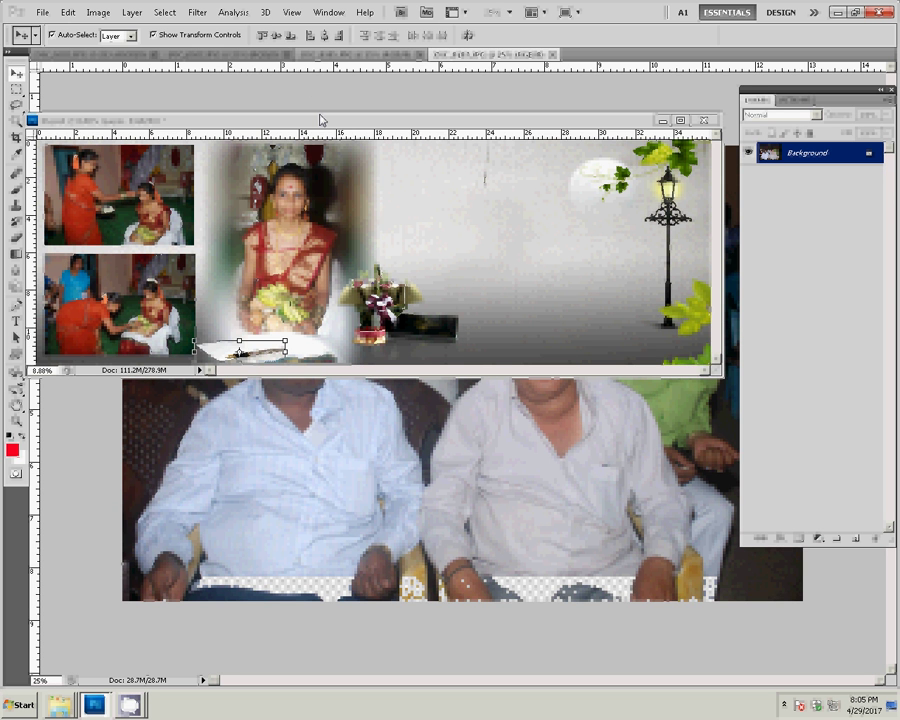
# Resize the seated-men photo DSC_0107 to 8 inches wide
pyautogui.moveTo(320, 119); pyautogui.dragTo(330, 63)
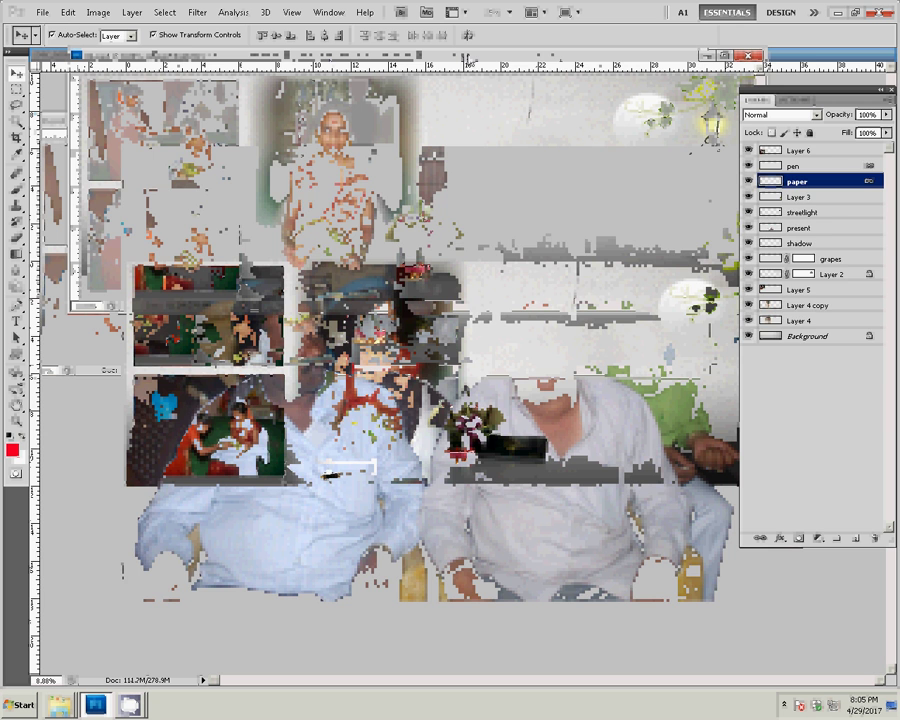
pyautogui.click(486, 168)
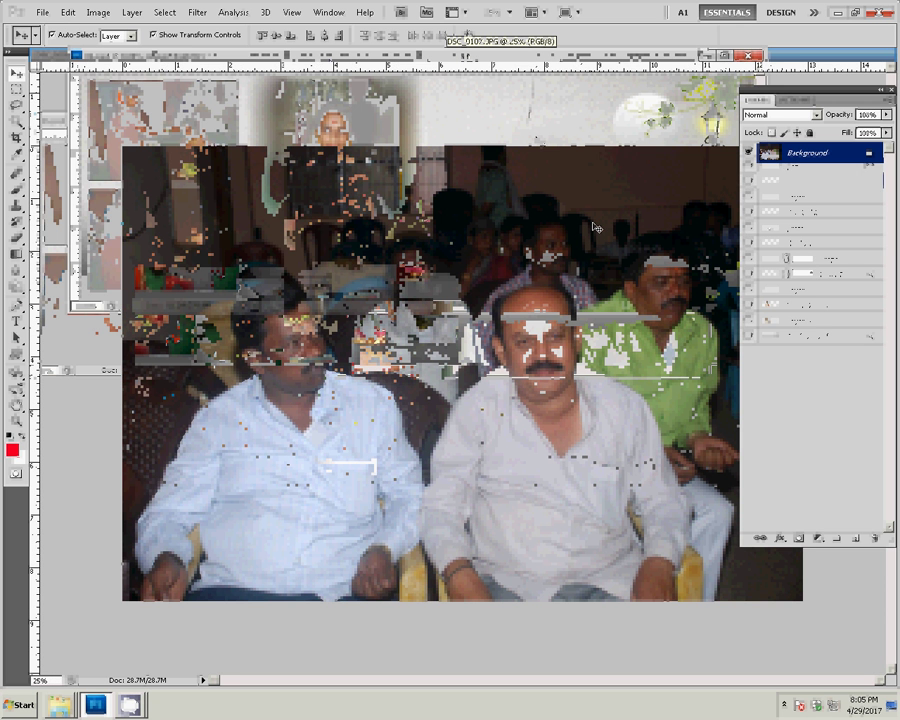
pyautogui.hotkey('ctrl', 'alt', 'i')
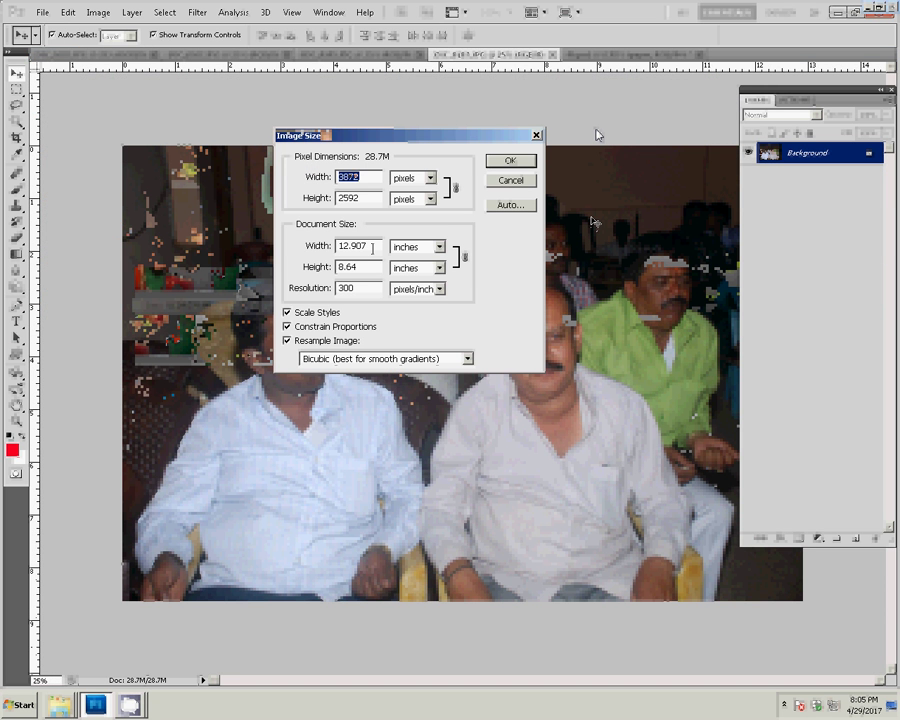
pyautogui.press('Tab')
pyautogui.press('Tab')
pyautogui.write('8')
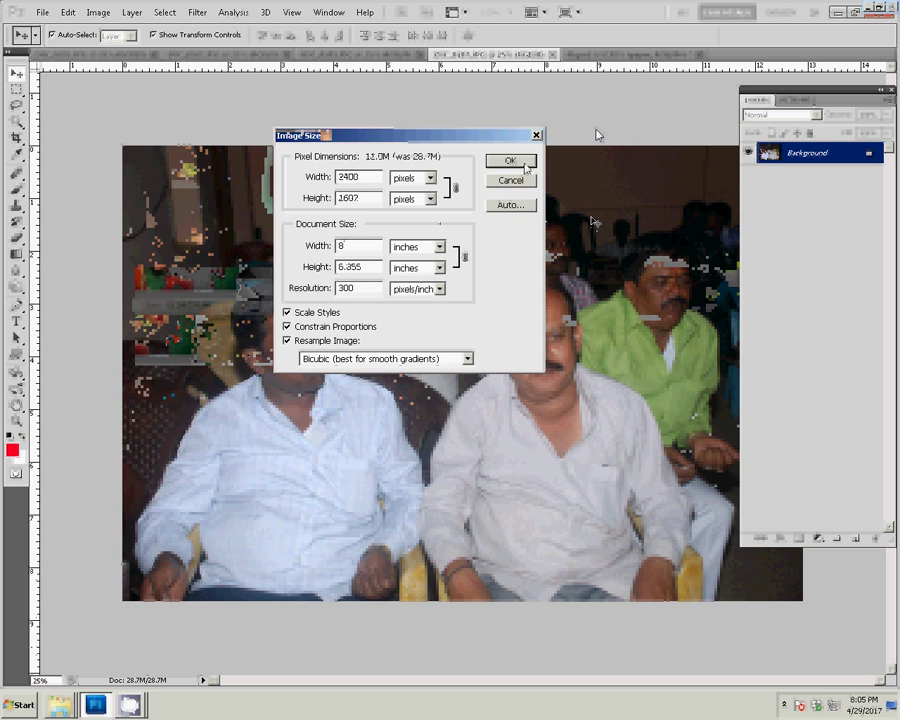
pyautogui.click(515, 162)
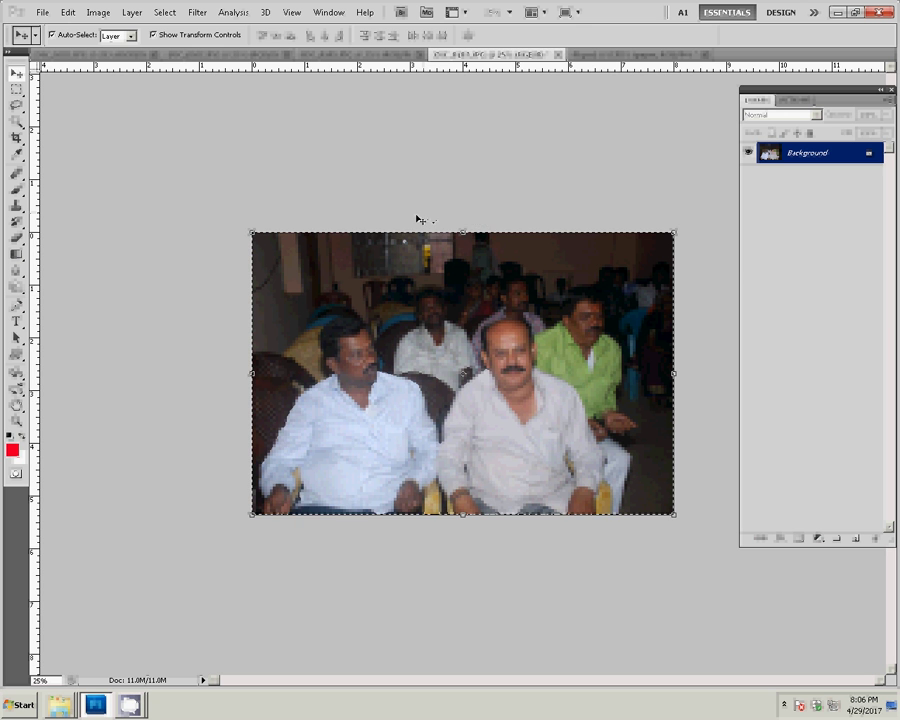
# Close DSC_0107 unsaved and place the photo in the album's lower right as Layer 7
pyautogui.hotkey('ctrl', 'w')
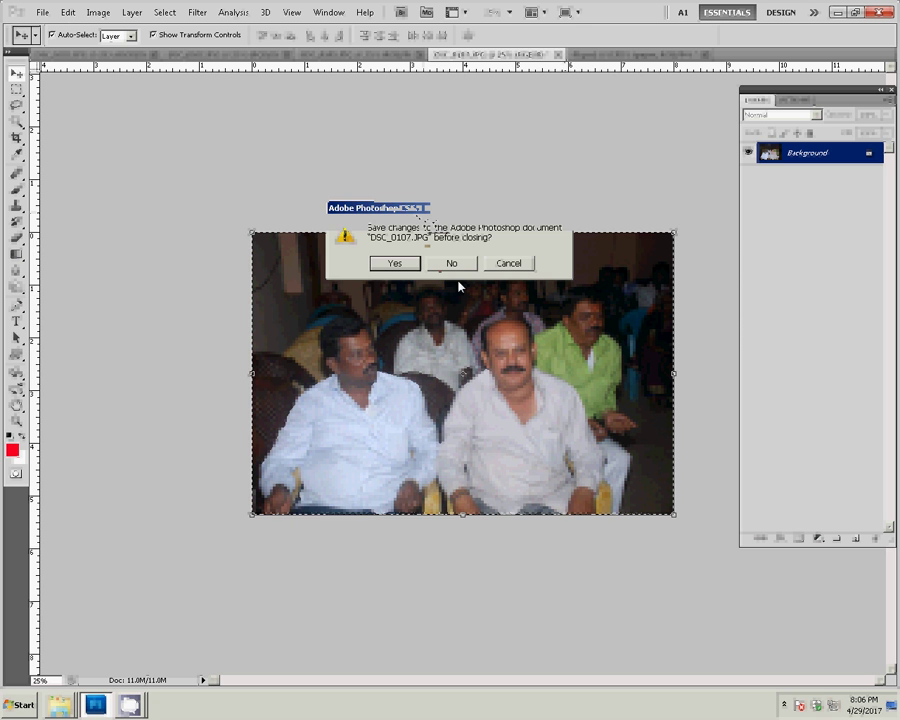
pyautogui.click(451, 261)
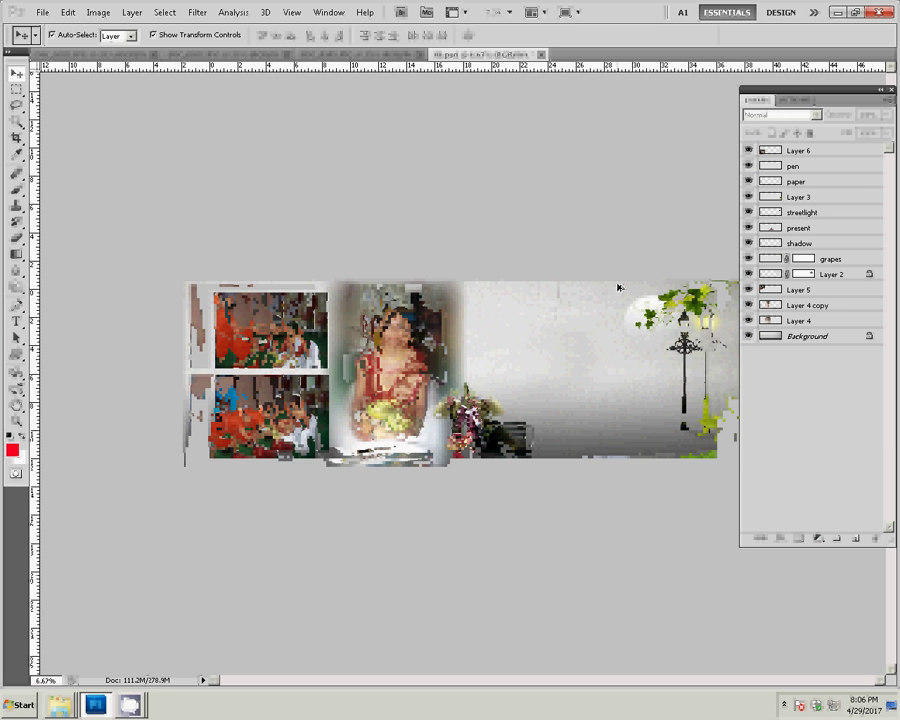
pyautogui.moveTo(627, 278)
pyautogui.mouseDown()
pyautogui.moveTo(471, 366)
pyautogui.moveTo(652, 402)
pyautogui.mouseUp()
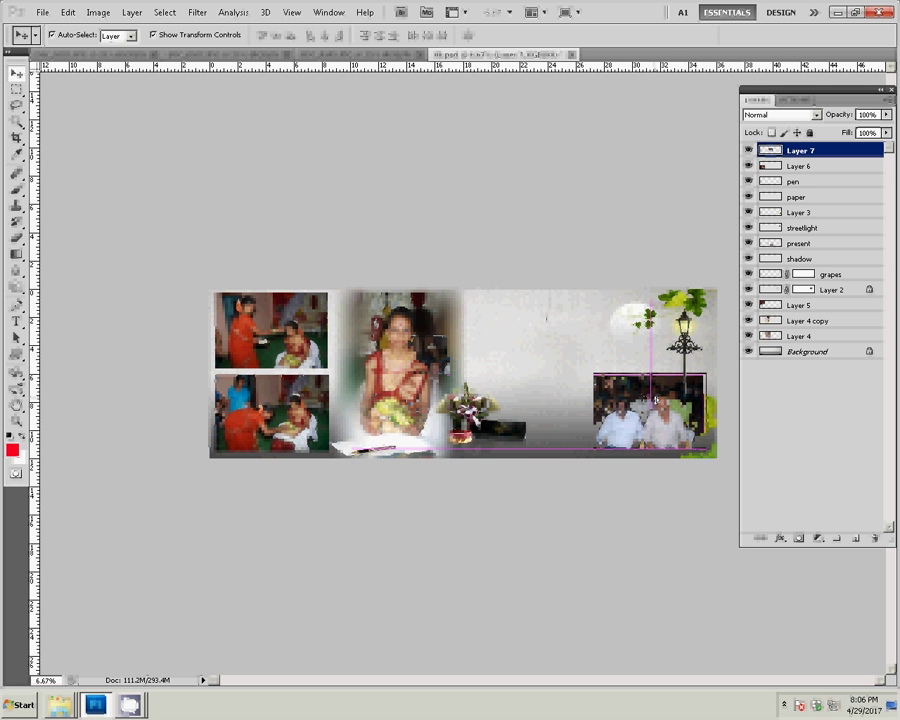
# Resize the group photo DSC_0105 to 8 inches wide, cut it, and close it unsaved
pyautogui.click(354, 57)
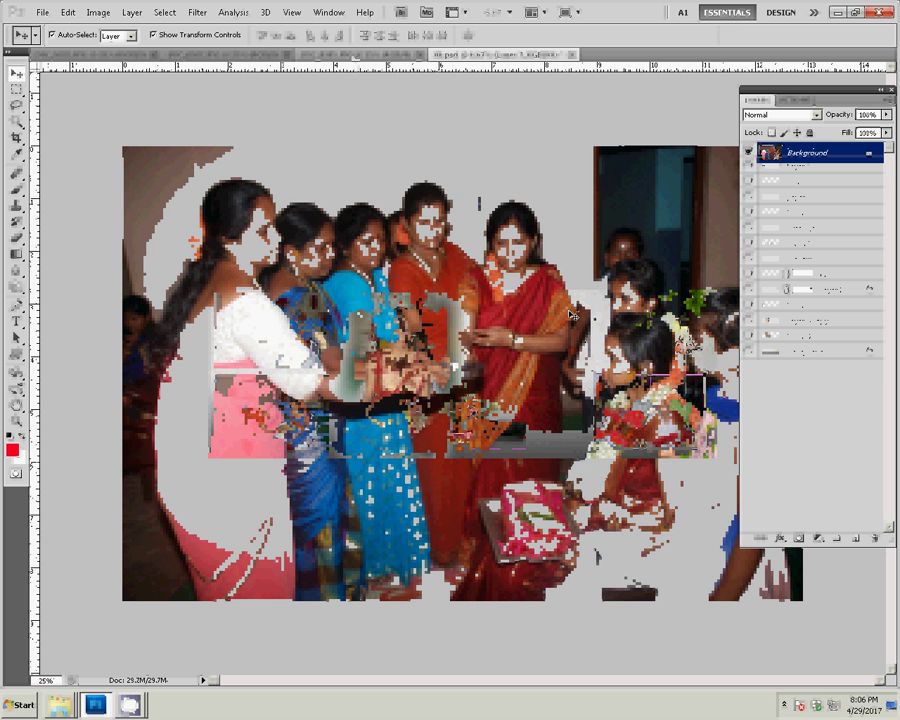
pyautogui.hotkey('ctrl', 'alt', 'i')
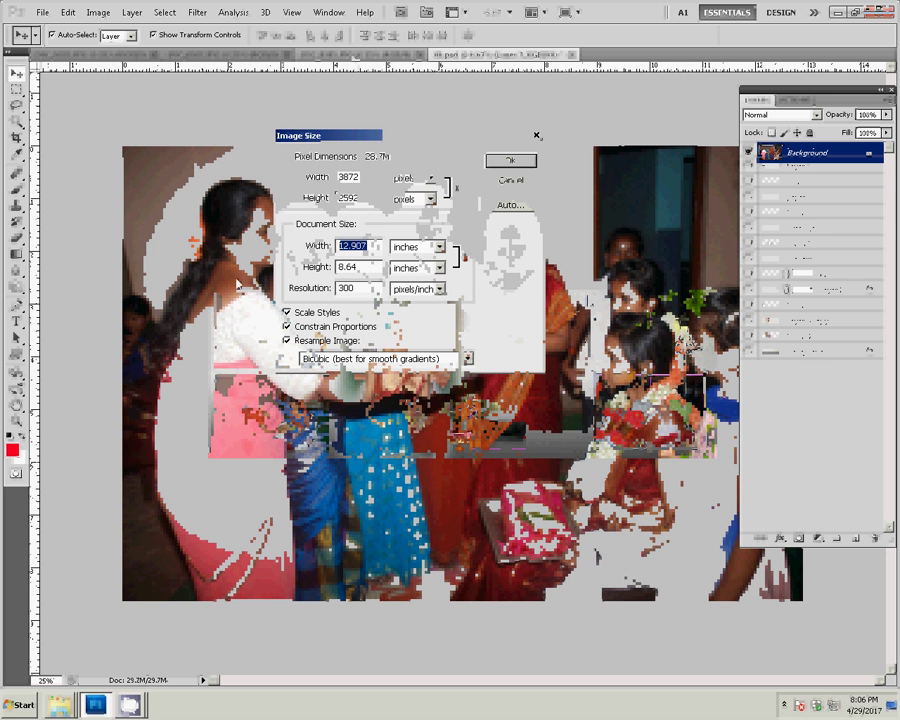
pyautogui.write('8')
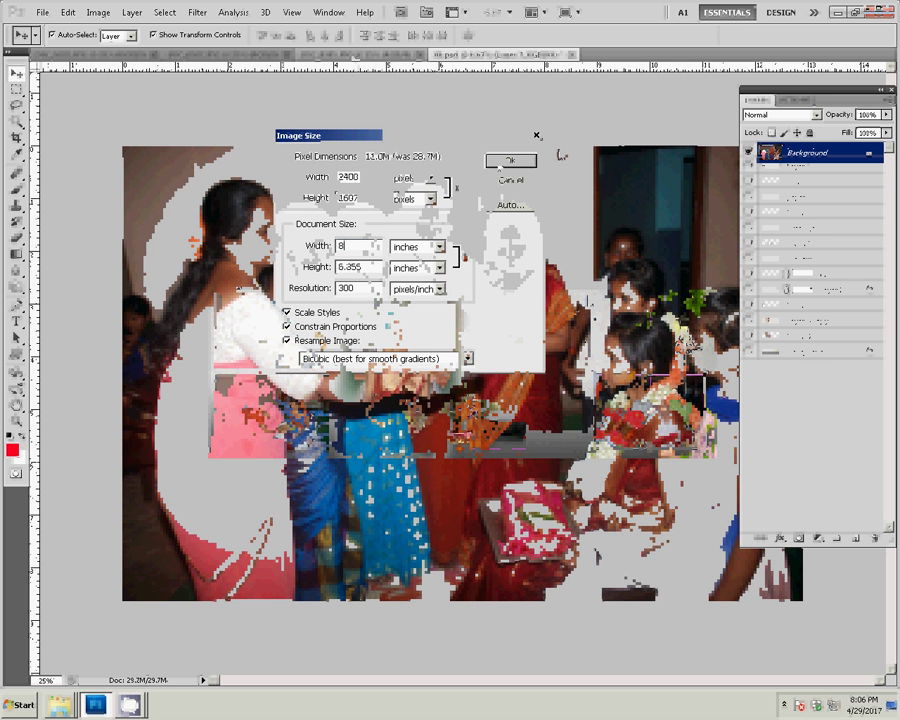
pyautogui.press('Return')
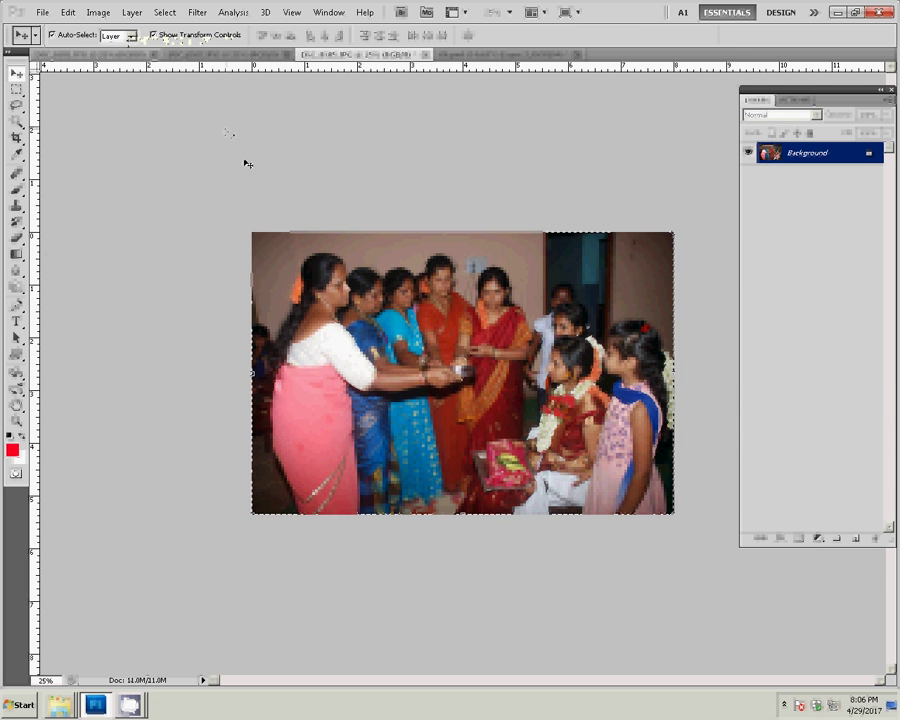
pyautogui.press('BackSpace')
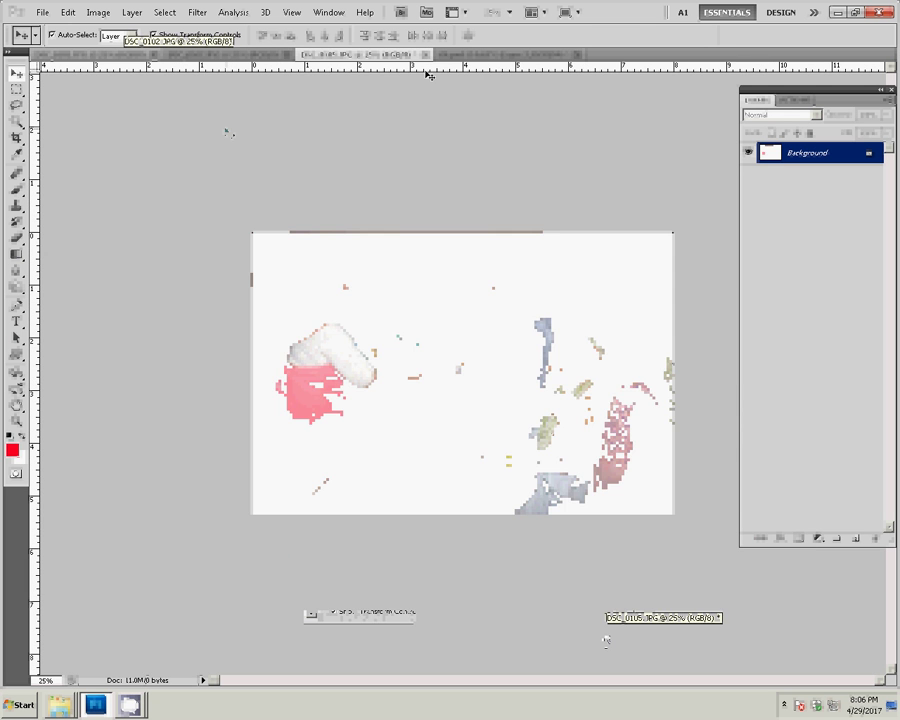
pyautogui.click(425, 54)
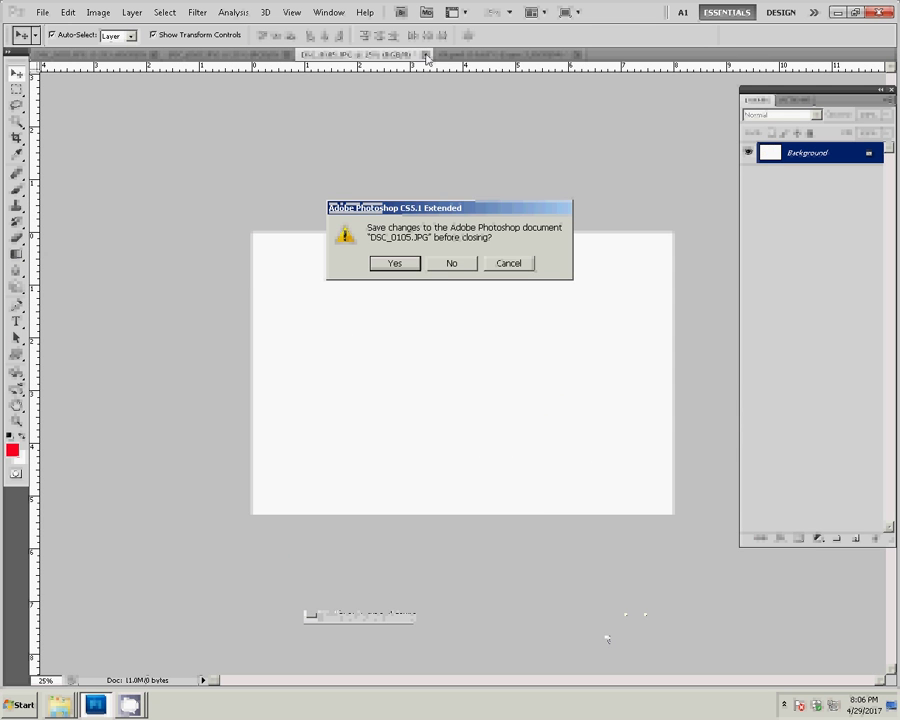
pyautogui.click(450, 263)
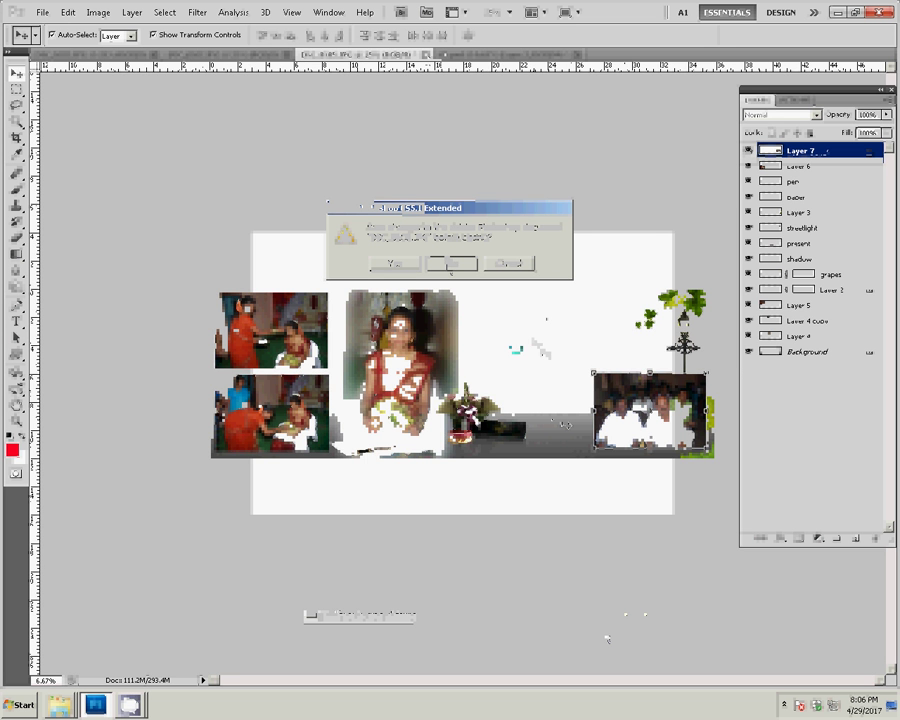
# Paste the group photo into the album's top-right slot as Layer 8 and fit it
pyautogui.hotkey('ctrl', 'v')
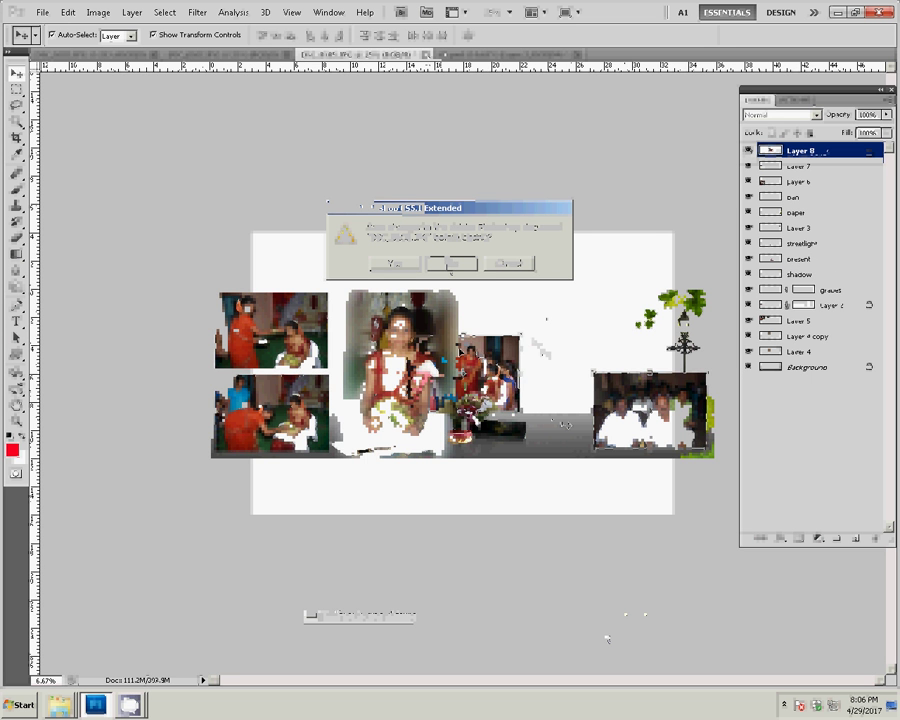
pyautogui.moveTo(490, 368)
pyautogui.mouseDown()
pyautogui.moveTo(615, 338)
pyautogui.moveTo(648, 306)
pyautogui.mouseUp()
pyautogui.hotkey('ctrl', 't')
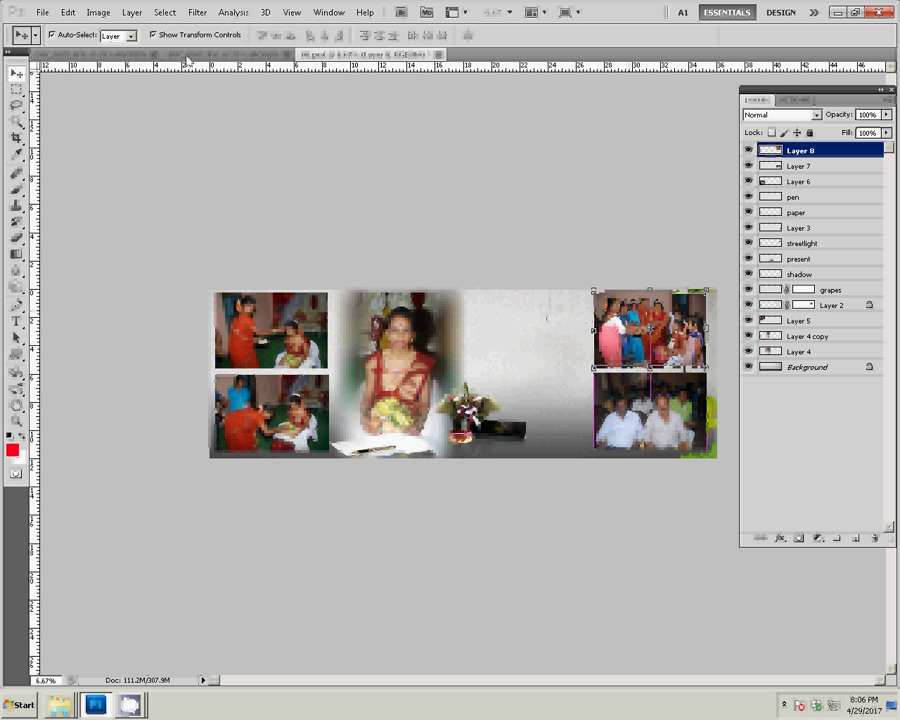
pyautogui.press('Return')
# Resize the DSC_0183 ceremony photo to 8 inches wide
pyautogui.click(215, 53)
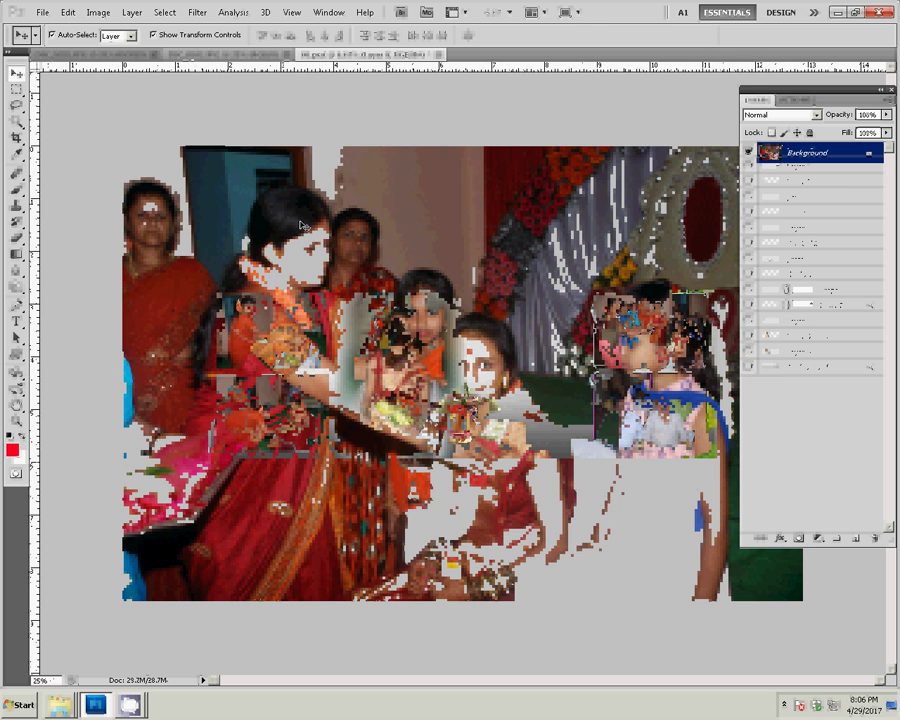
pyautogui.hotkey('ctrl', 'a')
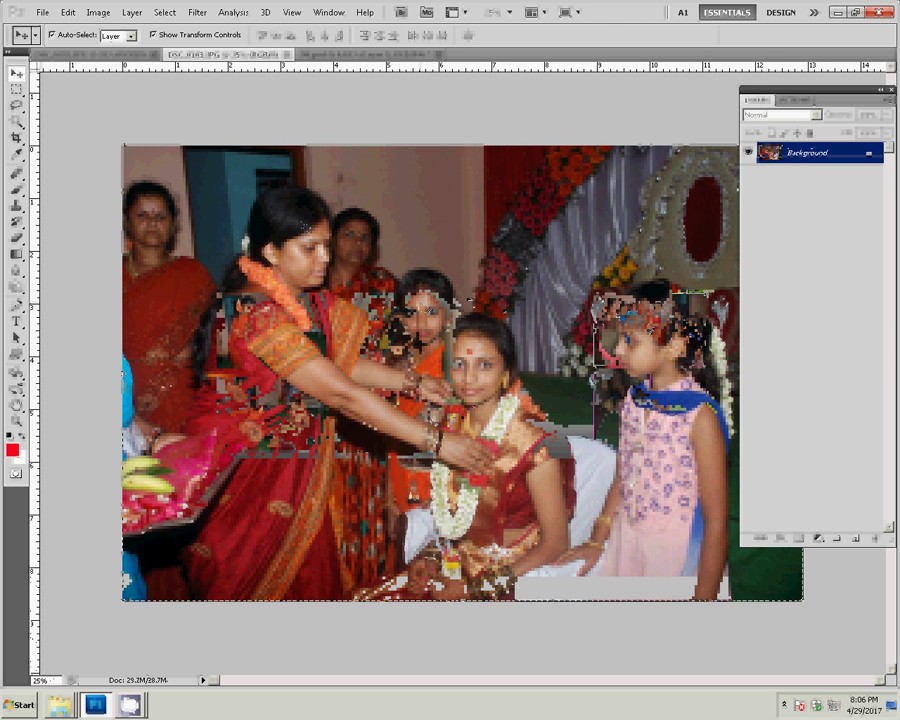
pyautogui.press('Delete')
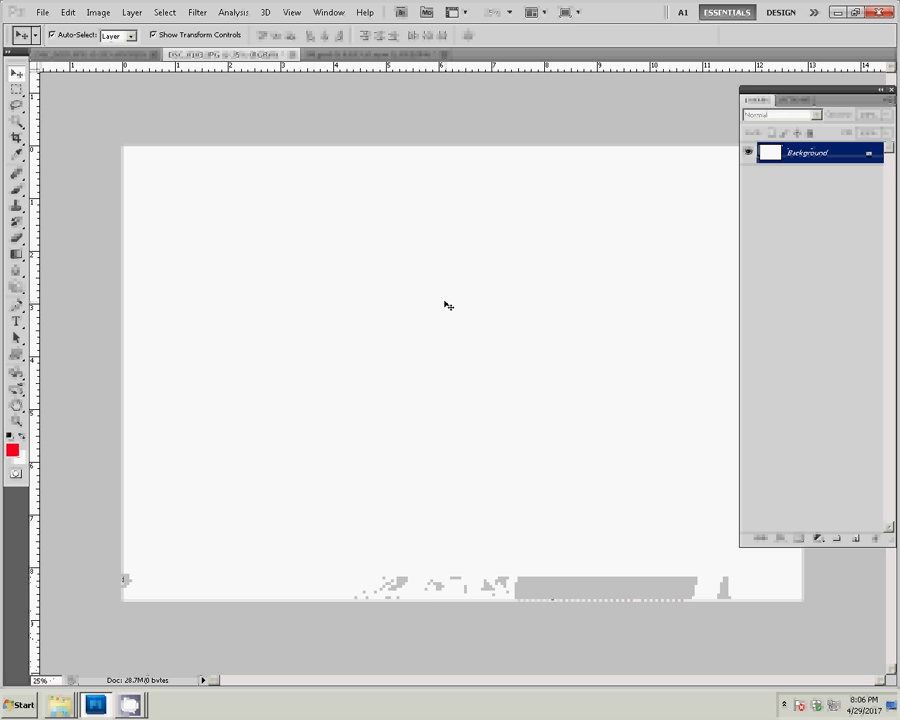
pyautogui.hotkey('ctrl', 'v')
pyautogui.hotkey('ctrl', 'alt', 'i')
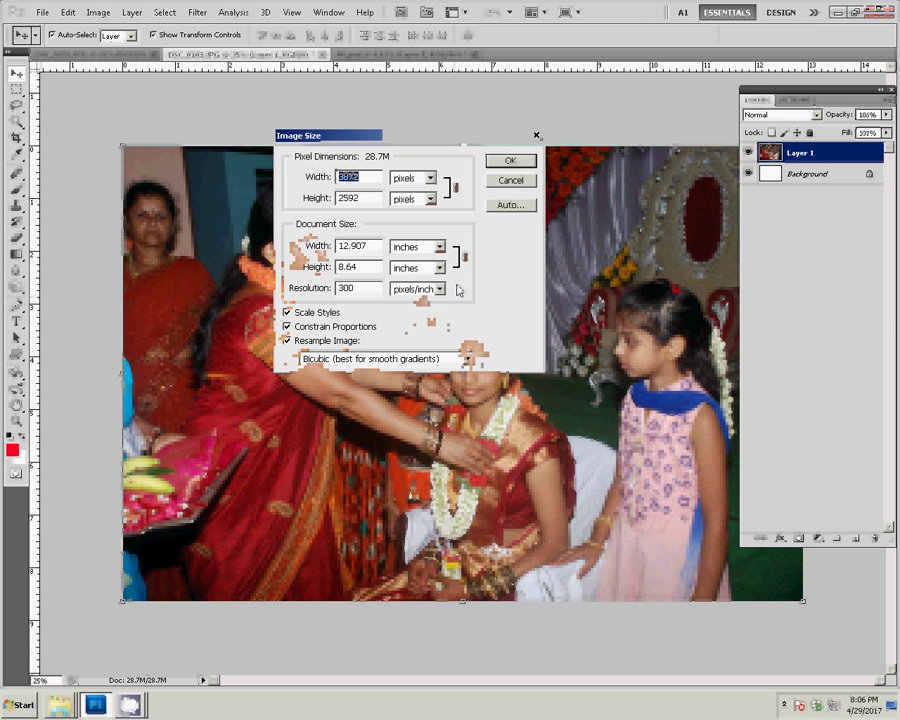
pyautogui.moveTo(368, 246); pyautogui.dragTo(349, 246)
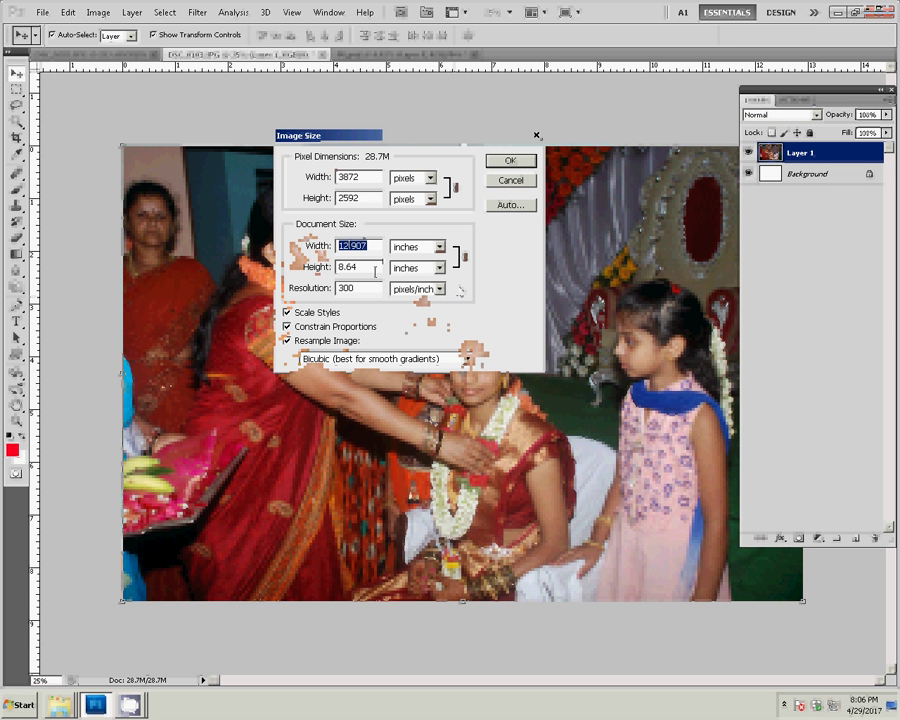
pyautogui.write('8')
pyautogui.press('Return')
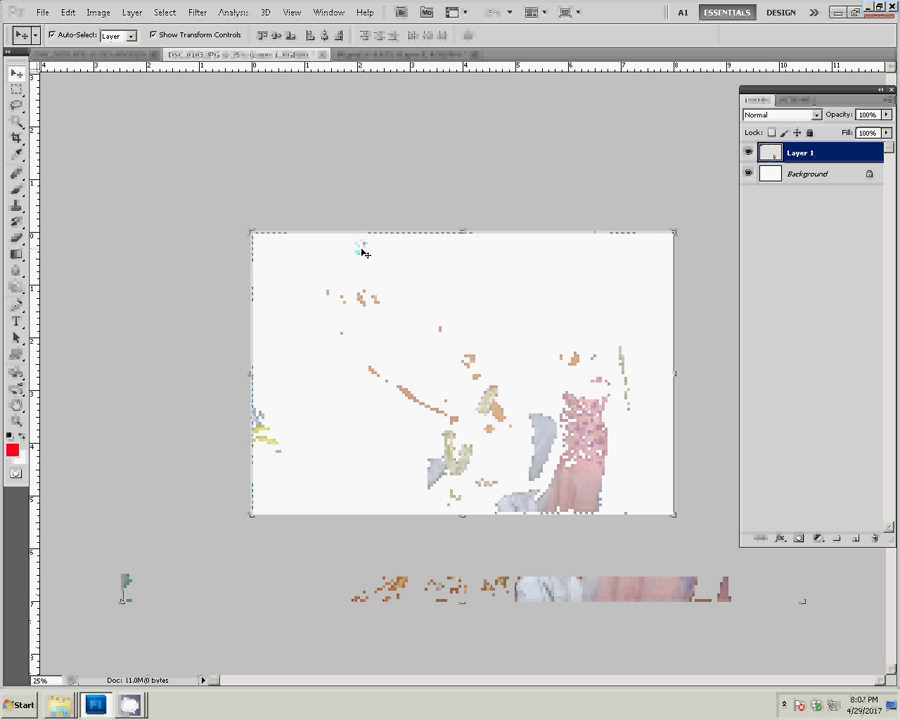
# Close the source unsaved and paste the photo as Layer 9 beside the top-right photo
pyautogui.click(322, 54)
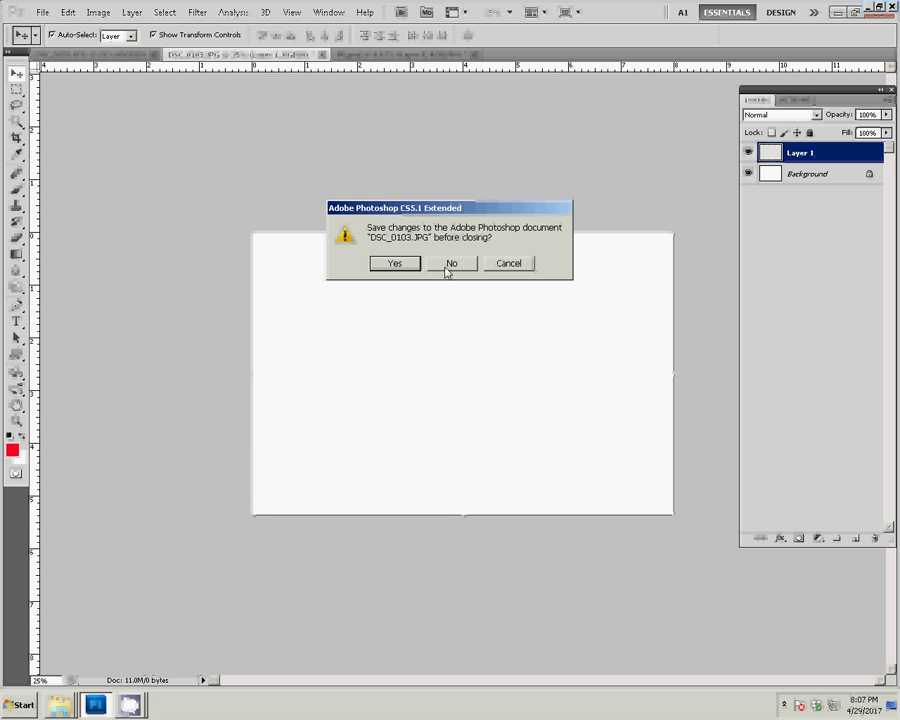
pyautogui.click(451, 263)
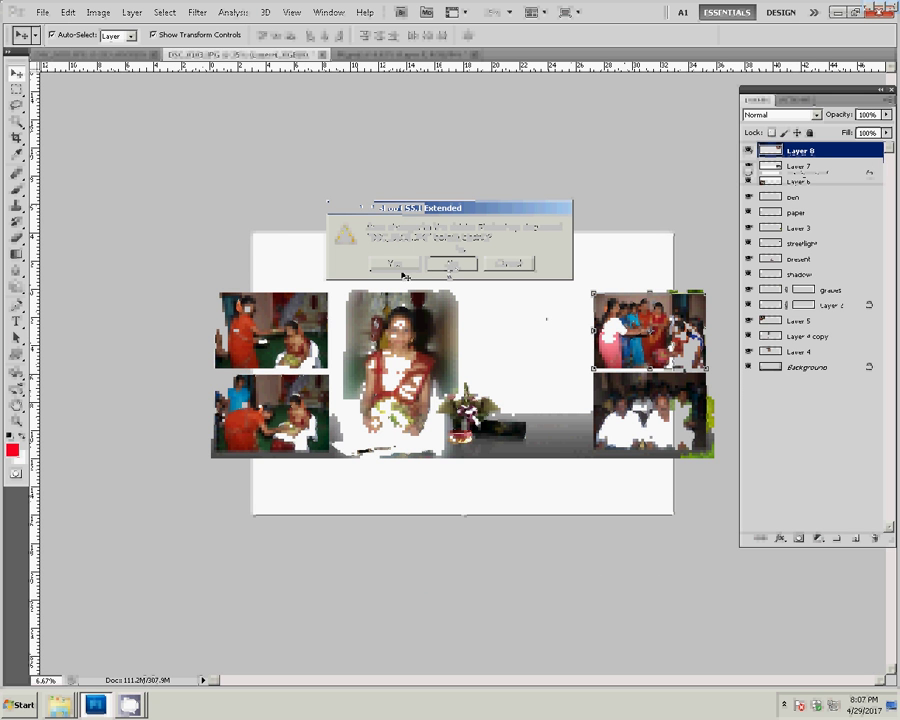
pyautogui.hotkey('ctrl', 'v')
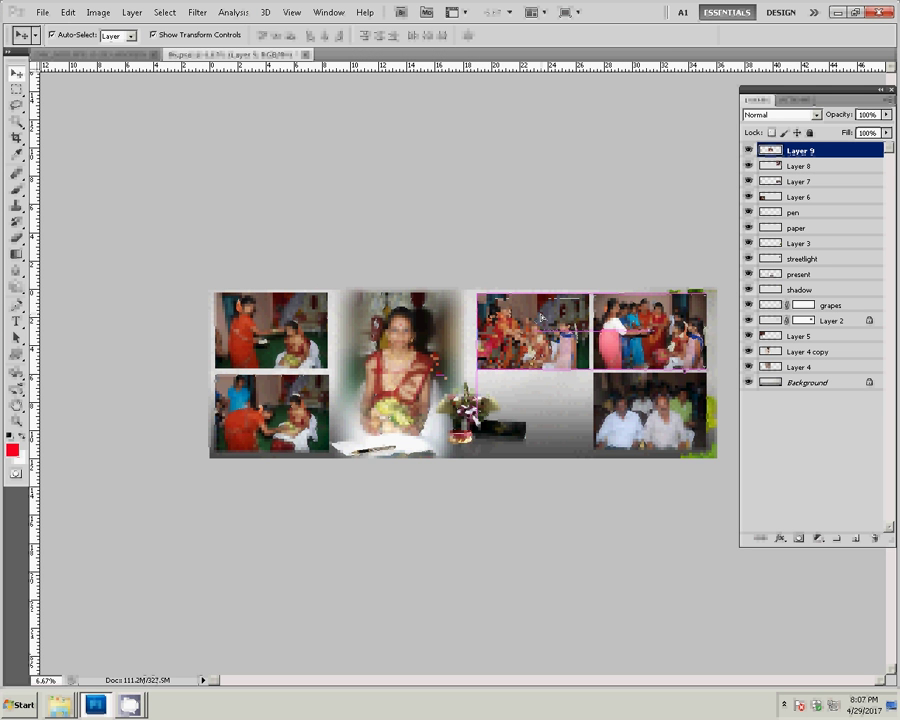
# Resize DSC_0102 to 8 inches wide, cut it, and close it without saving
pyautogui.click(173, 50)
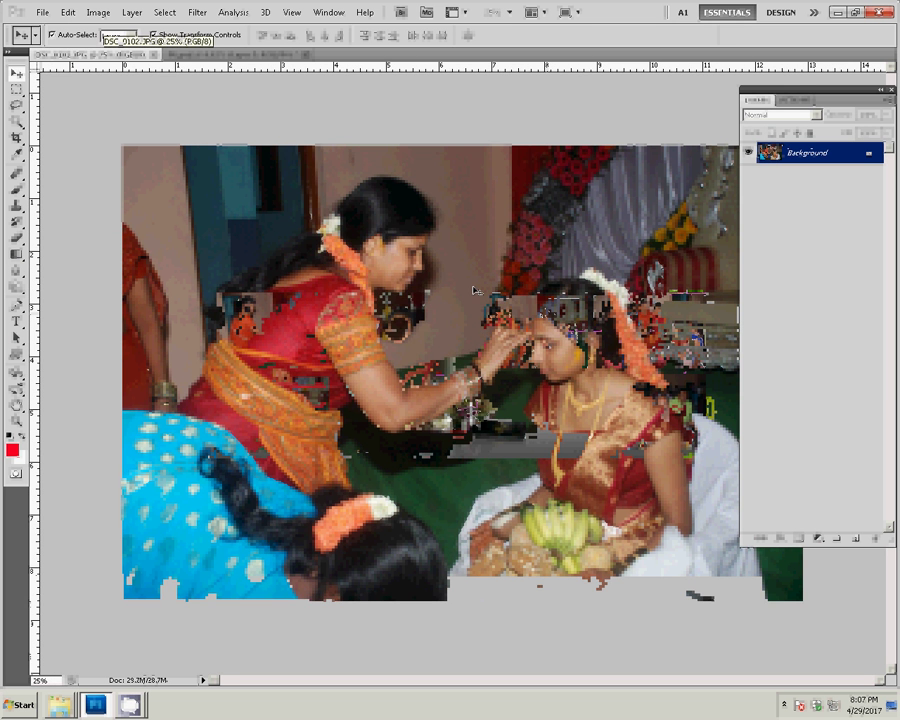
pyautogui.hotkey('ctrl', 'alt', 'i')
pyautogui.doubleClick(357, 245)
pyautogui.write('8')
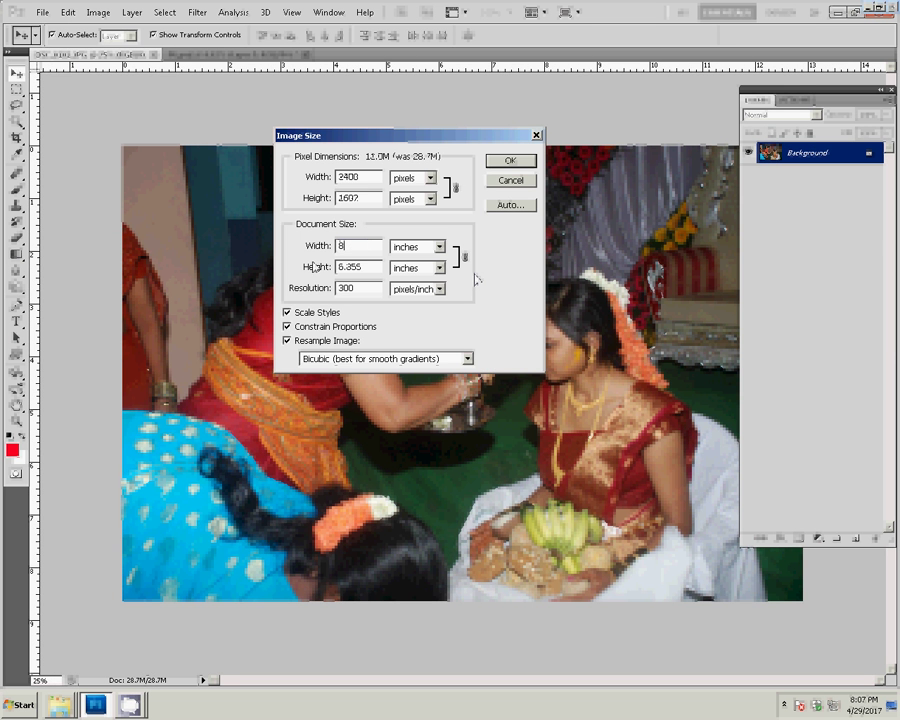
pyautogui.click(509, 162)
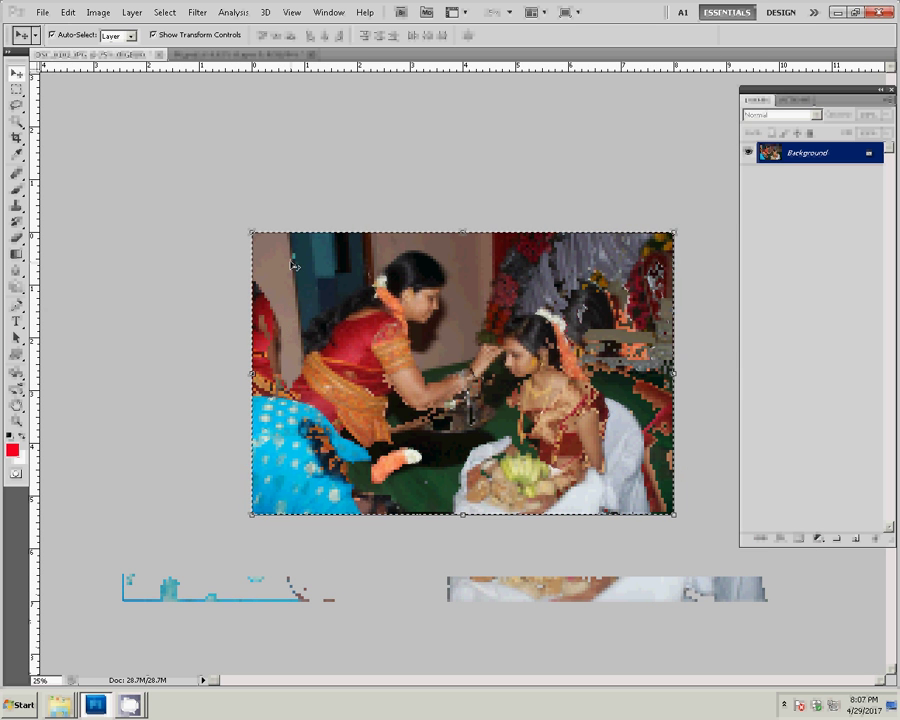
pyautogui.press('Delete')
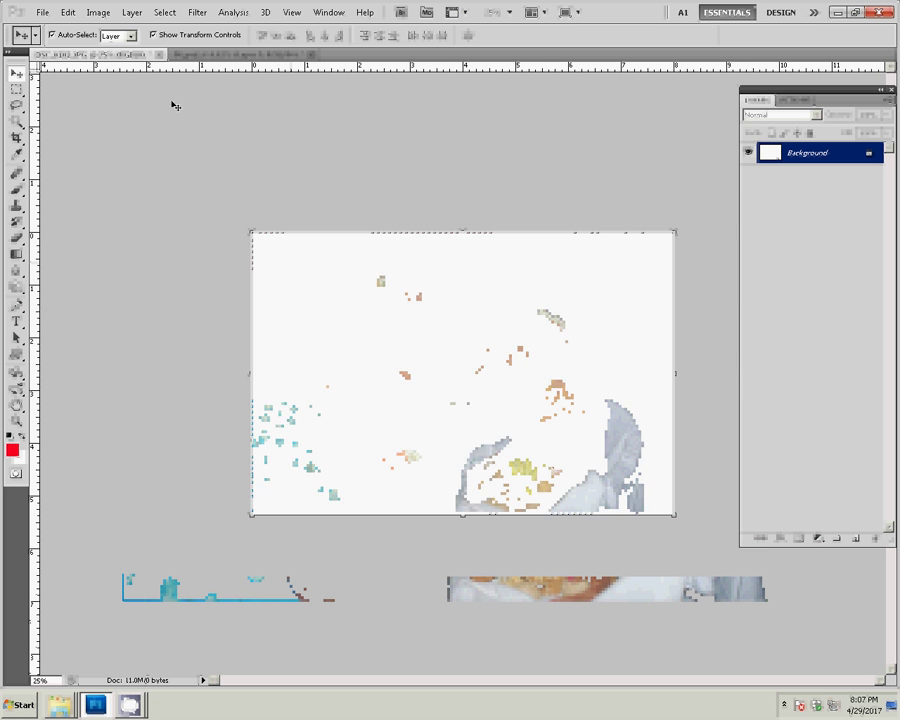
pyautogui.hotkey('ctrl', 'w')
pyautogui.press('Tab')
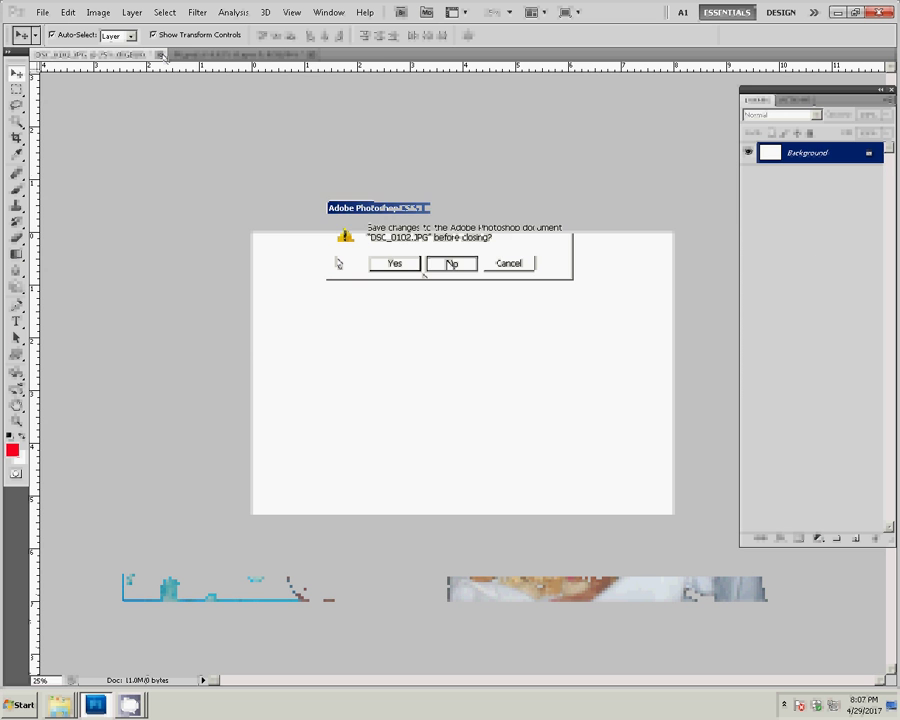
pyautogui.press('Return')
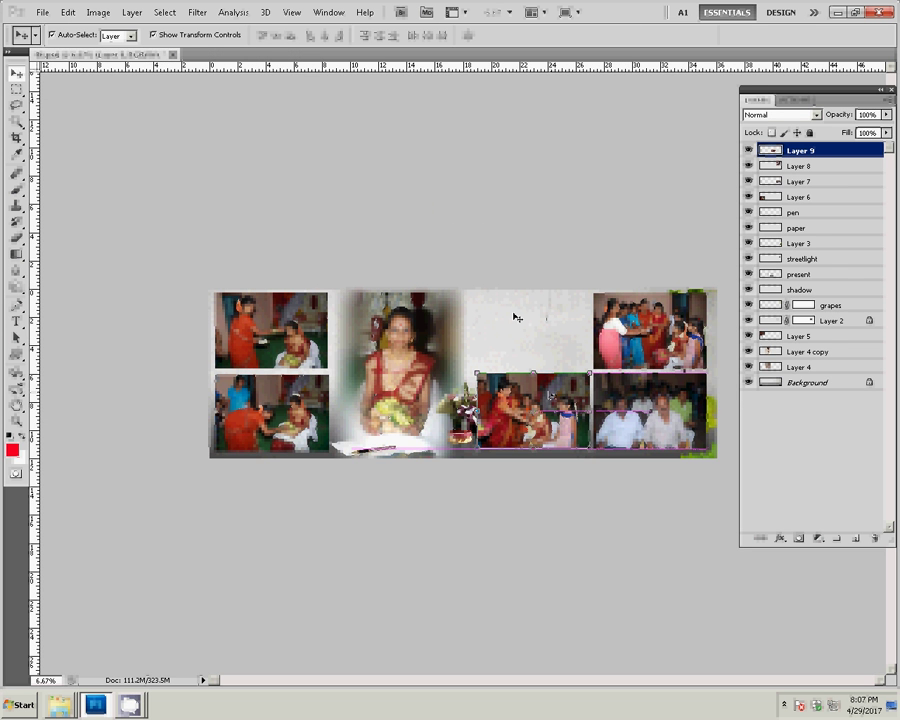
# Paste the photo into the album's last empty slot as Layer 10, then select Layer 5
pyautogui.hotkey('ctrl', 'v')
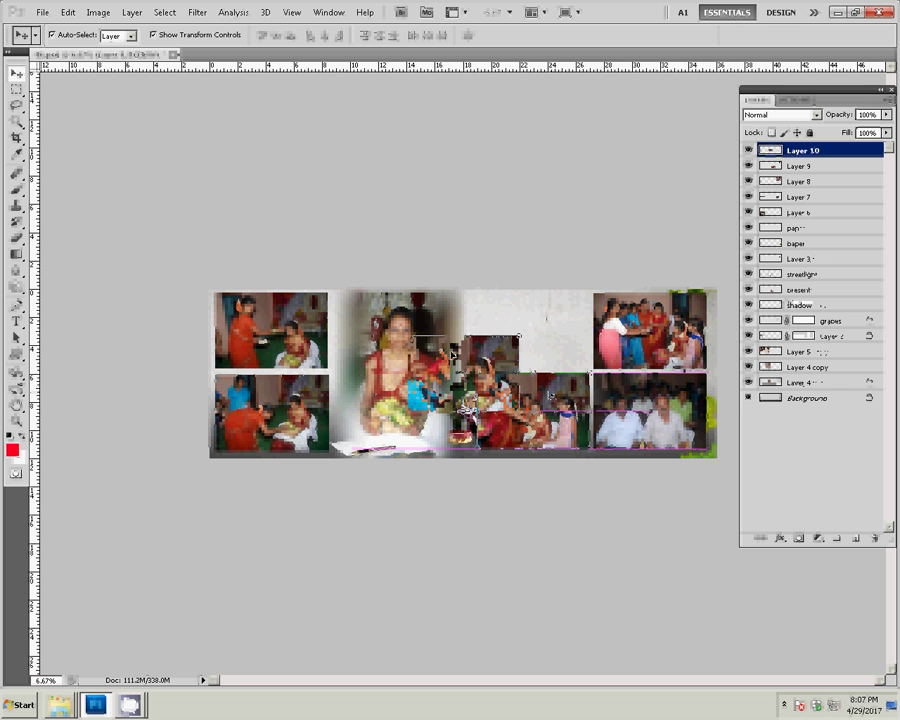
pyautogui.moveTo(456, 364); pyautogui.dragTo(466, 364)
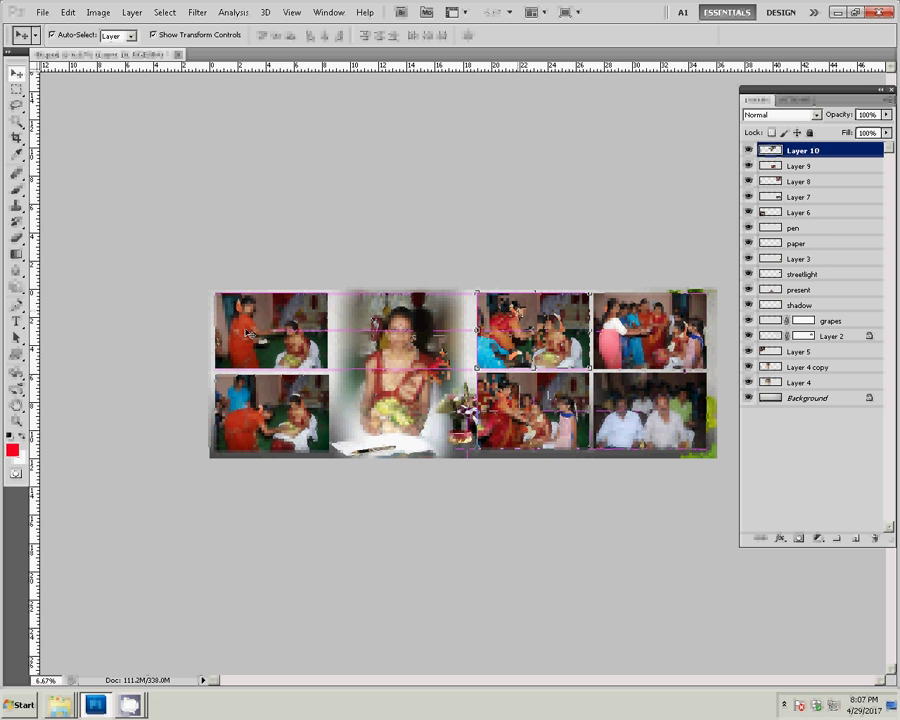
pyautogui.click(247, 333)
pyautogui.click(779, 538)
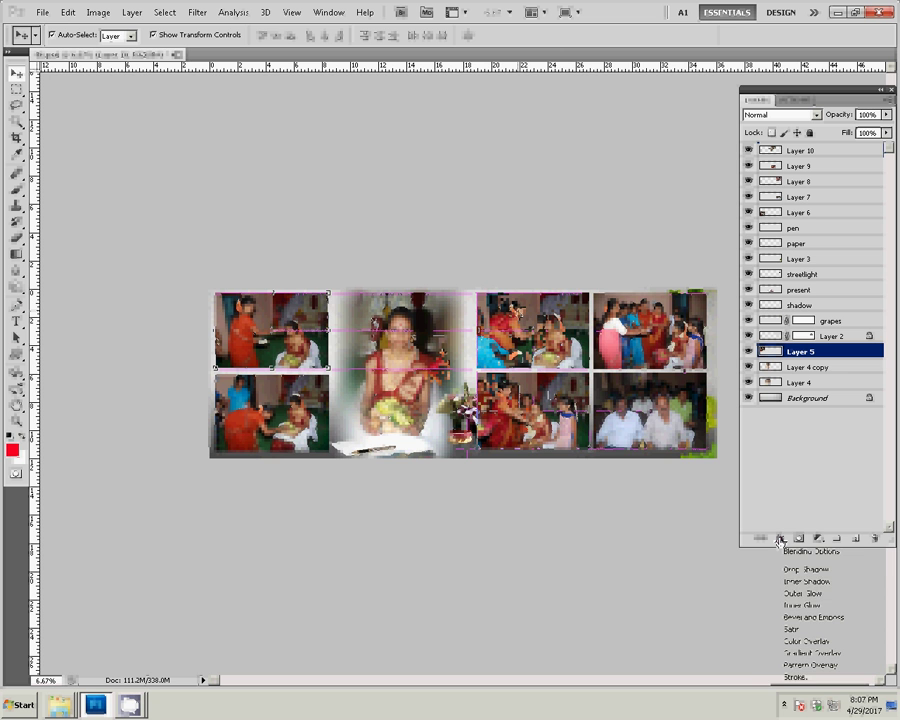
# Give Layer 5 a 22 px Stroke filled with a pattern from the Artist Surfaces set
pyautogui.click(803, 678)
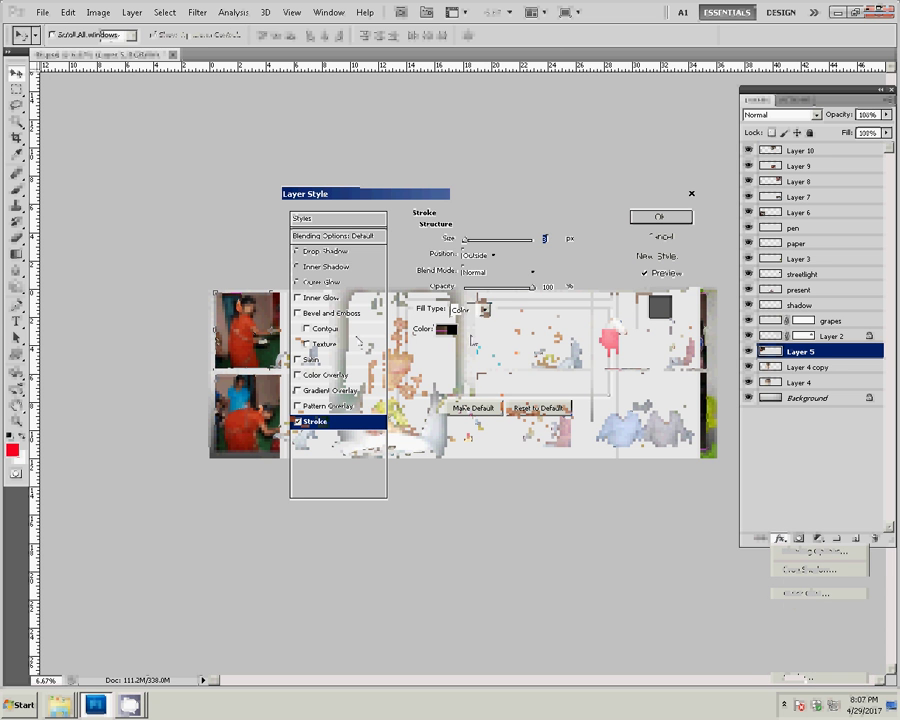
pyautogui.click(470, 311)
pyautogui.click(462, 347)
pyautogui.click(455, 346)
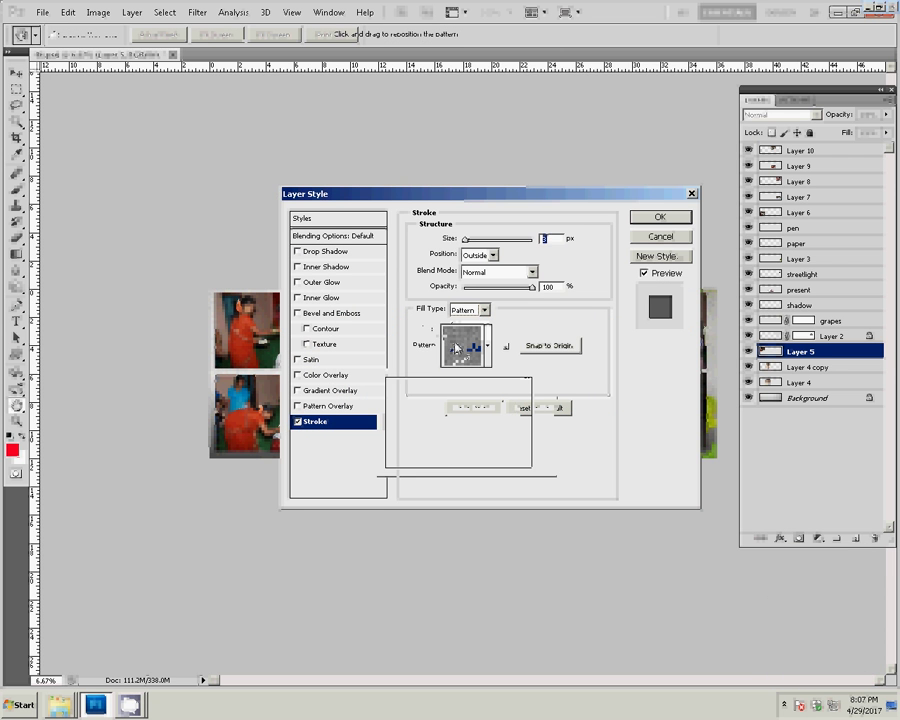
pyautogui.click(544, 381)
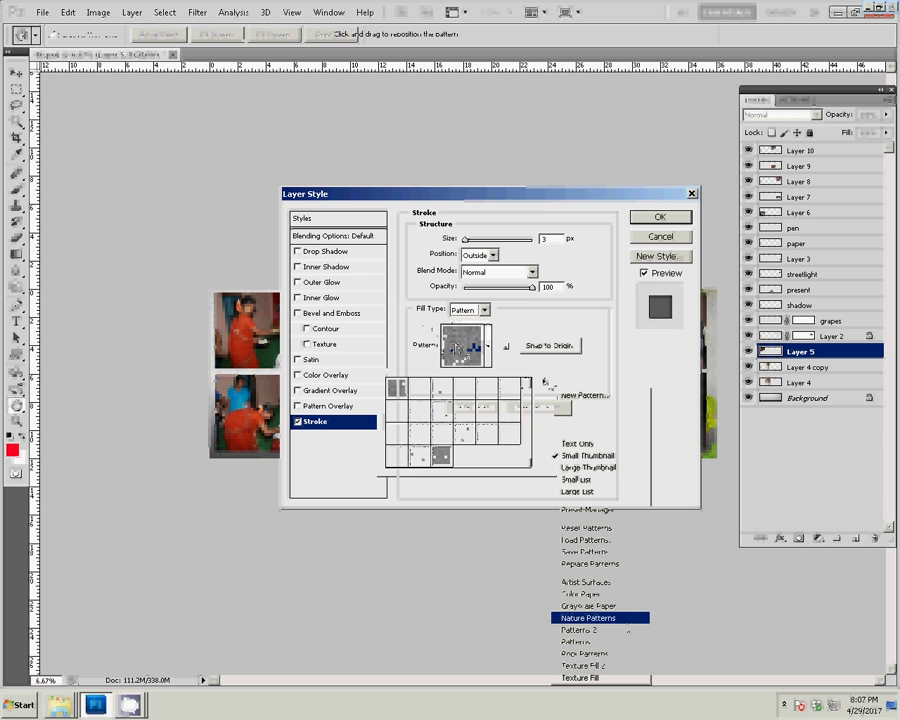
pyautogui.click(590, 583)
pyautogui.click(377, 265)
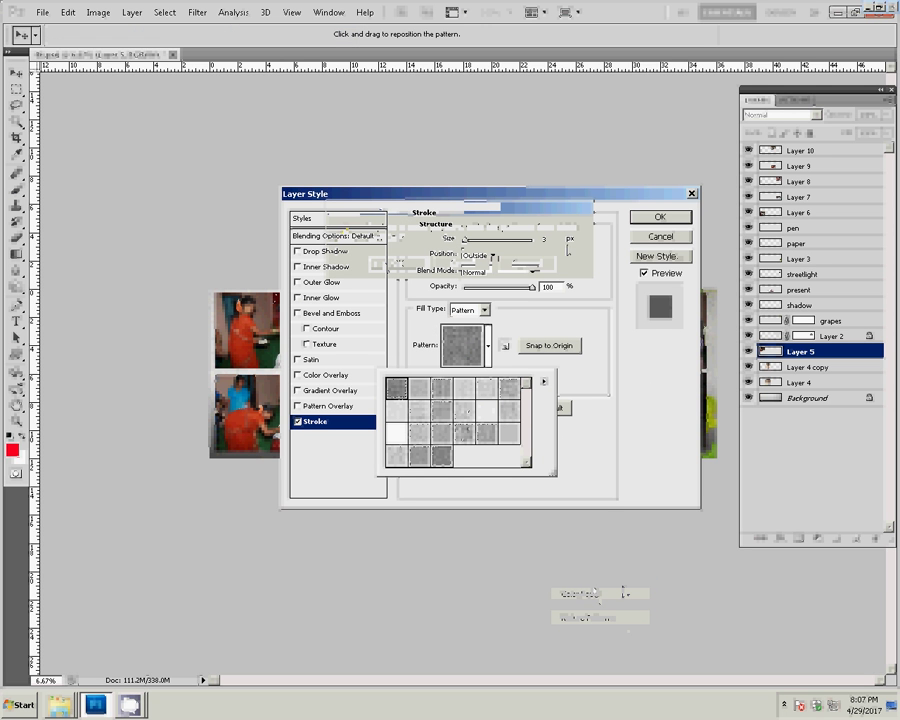
pyautogui.click(554, 239)
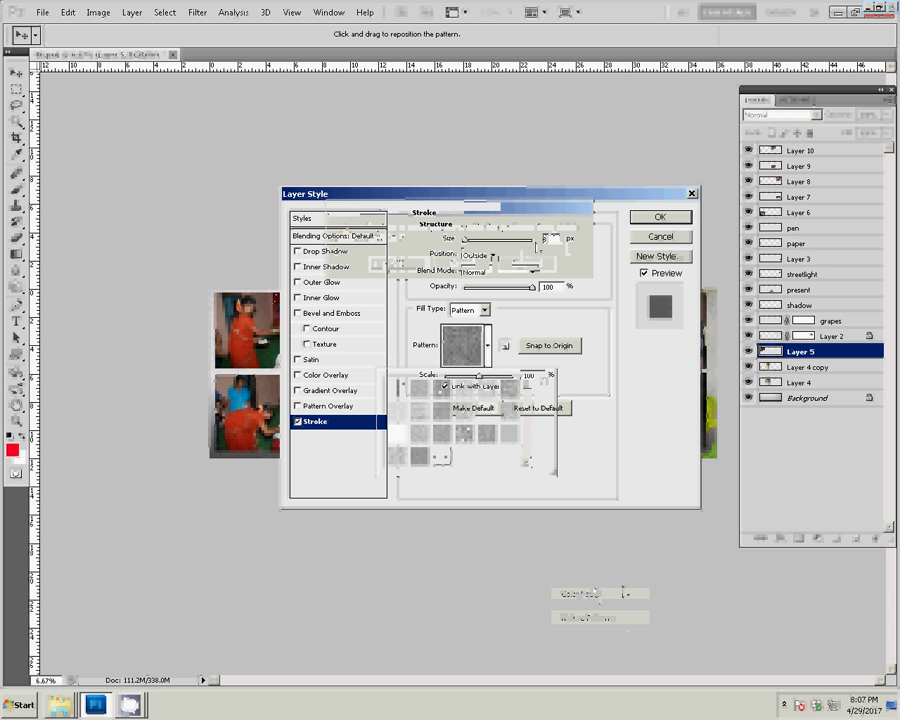
pyautogui.write('22')
pyautogui.click(660, 218)
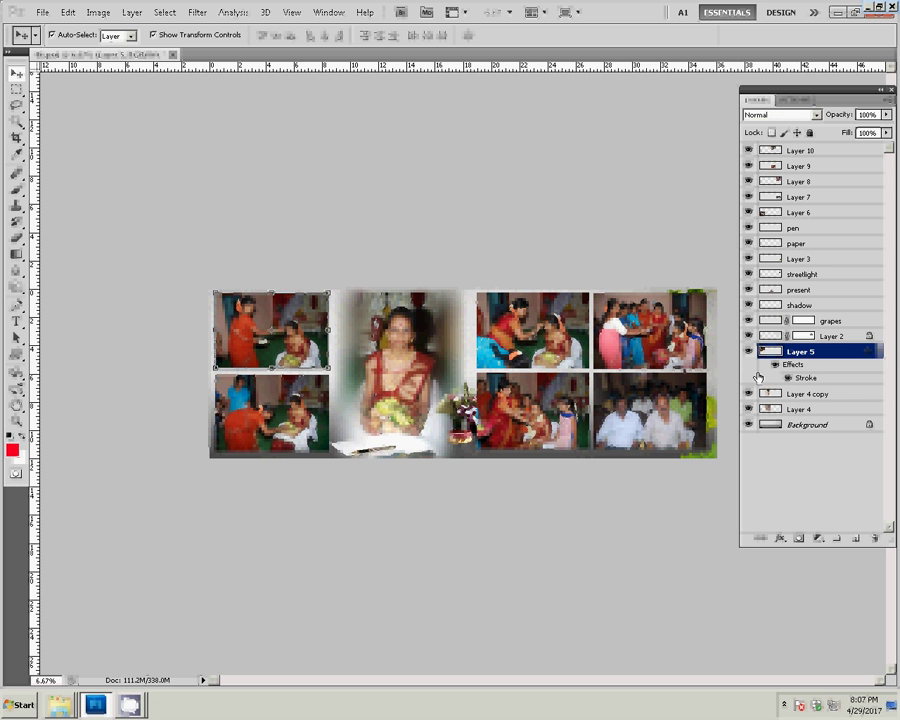
# Copy Layer 5's stroke style and paste it onto Layers 6 and 10
pyautogui.rightClick(813, 357)
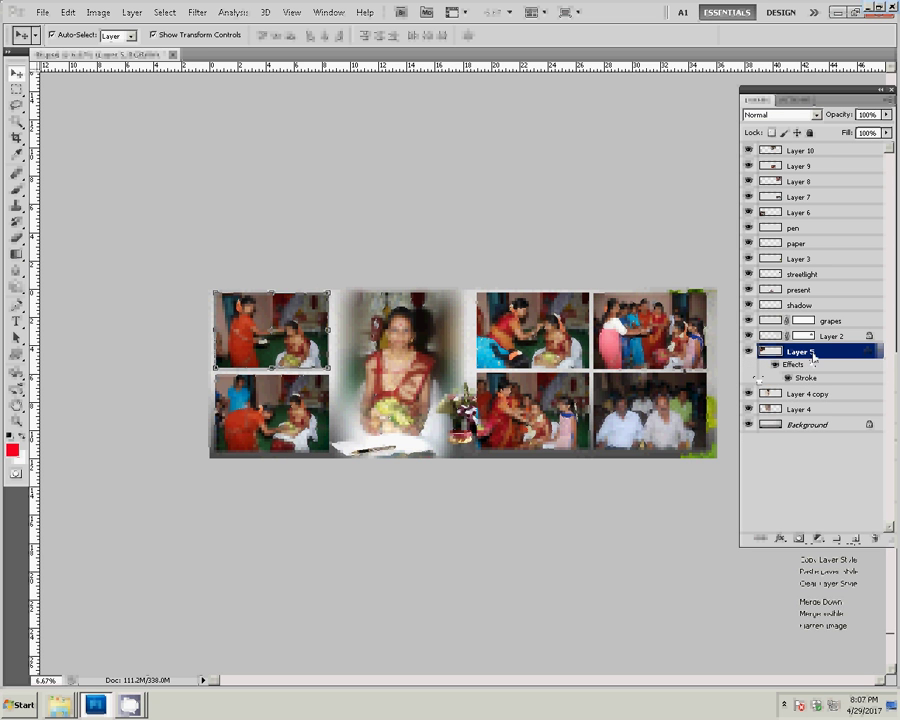
pyautogui.click(838, 570)
pyautogui.click(300, 435)
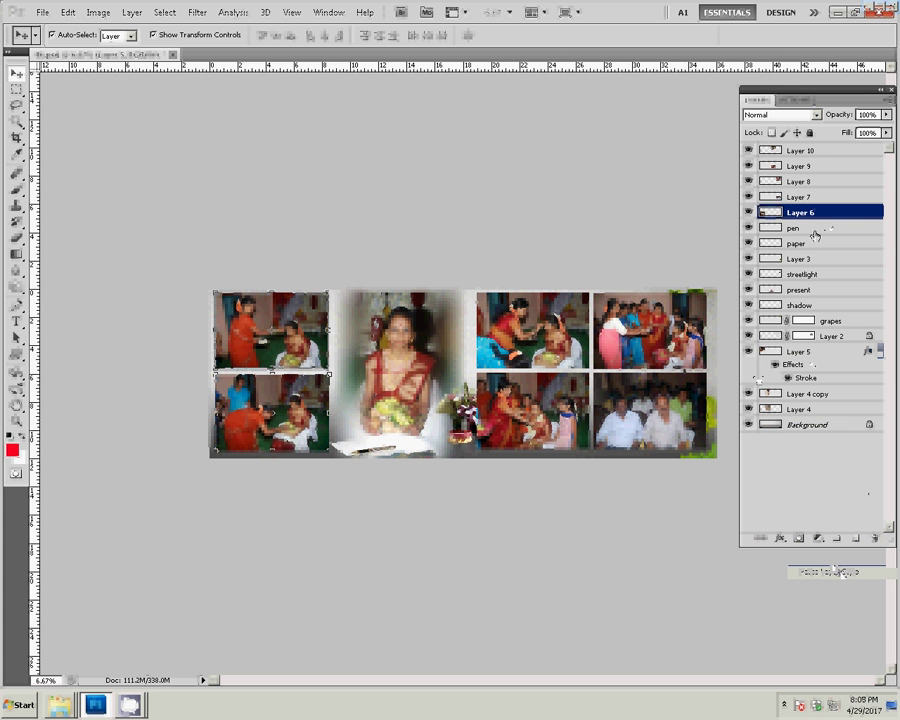
pyautogui.hotkey('ctrl', 'v')
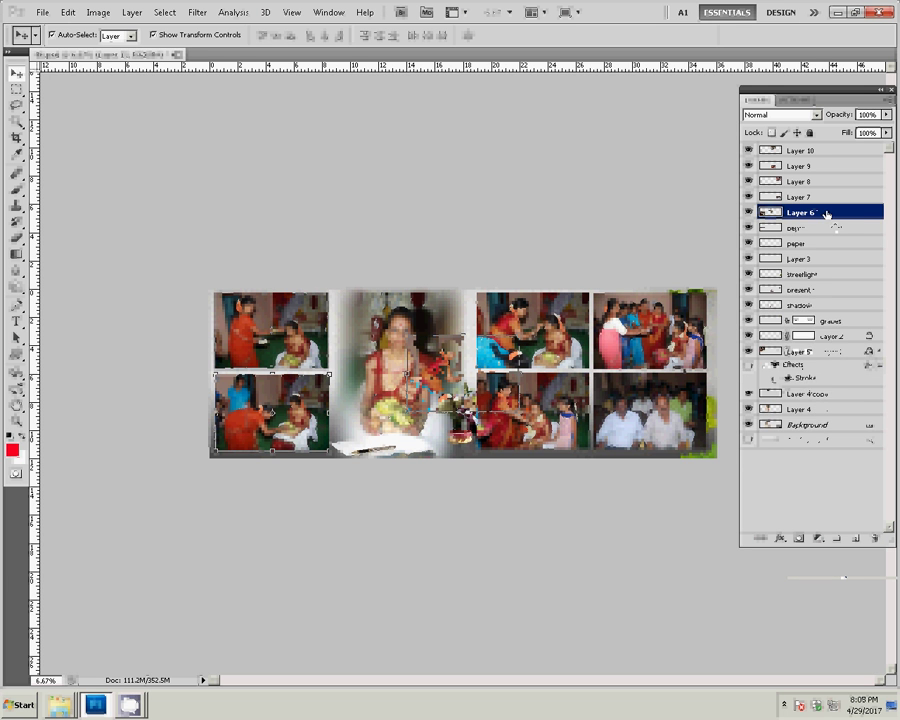
pyautogui.rightClick(828, 214)
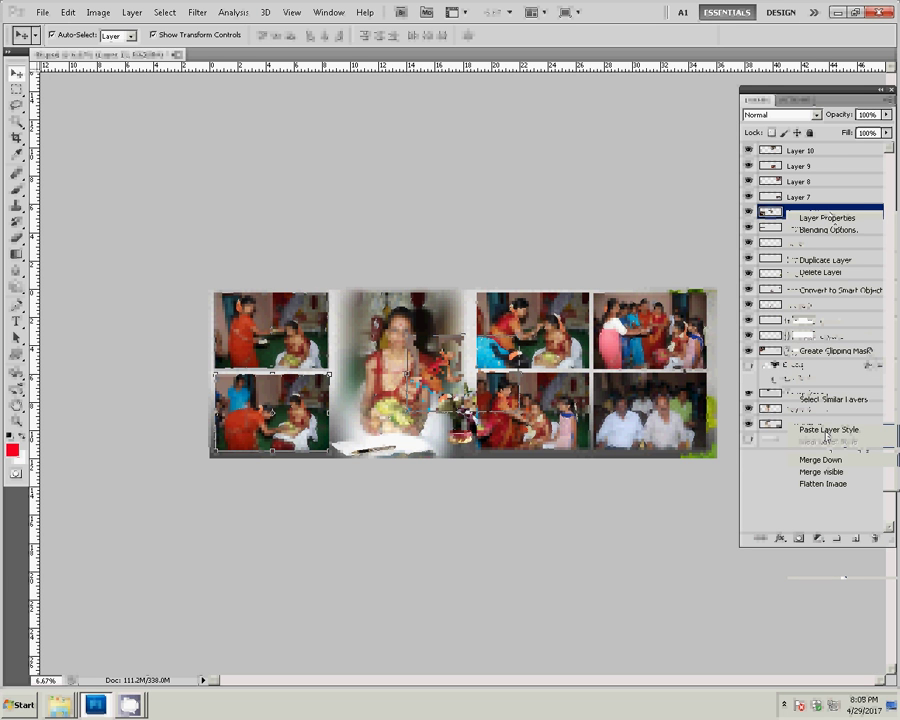
pyautogui.click(825, 443)
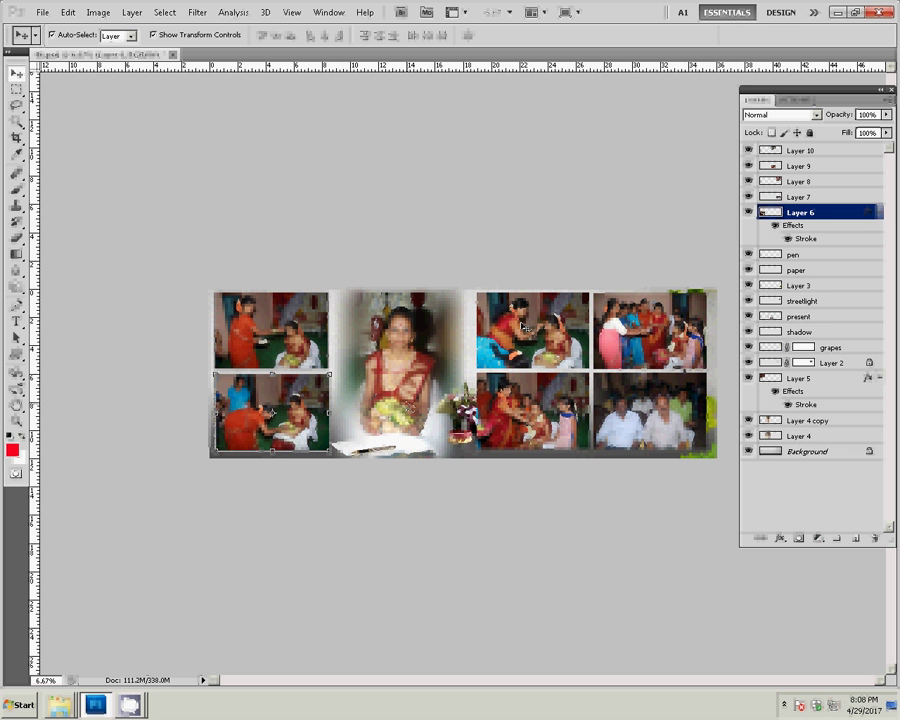
pyautogui.click(811, 150)
pyautogui.rightClick(811, 150)
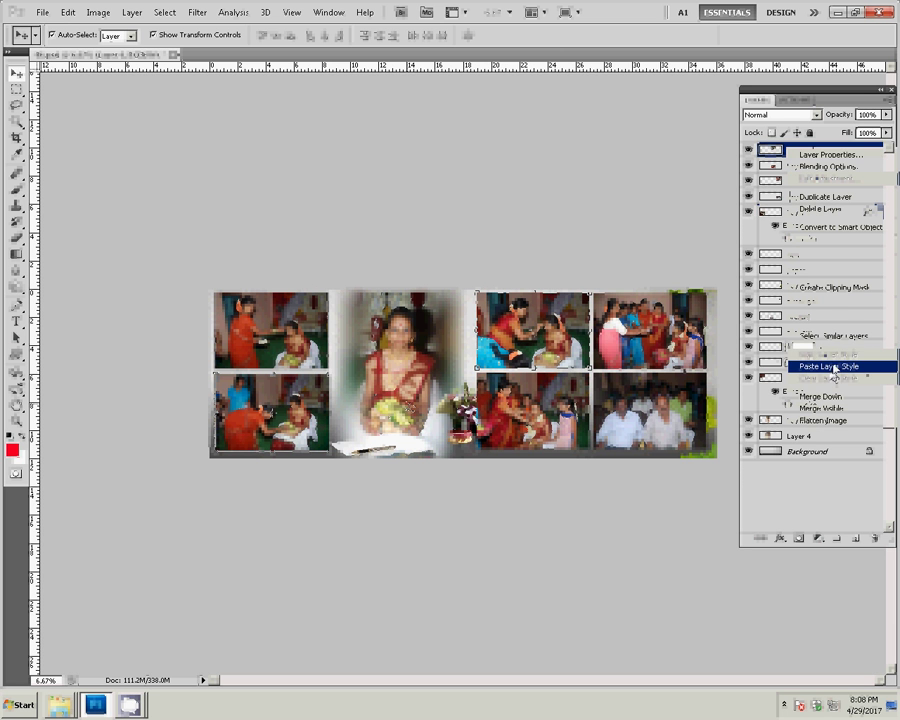
pyautogui.click(835, 367)
# Paste the same patterned stroke style onto Layers 9, 8 and 7
pyautogui.click(800, 192)
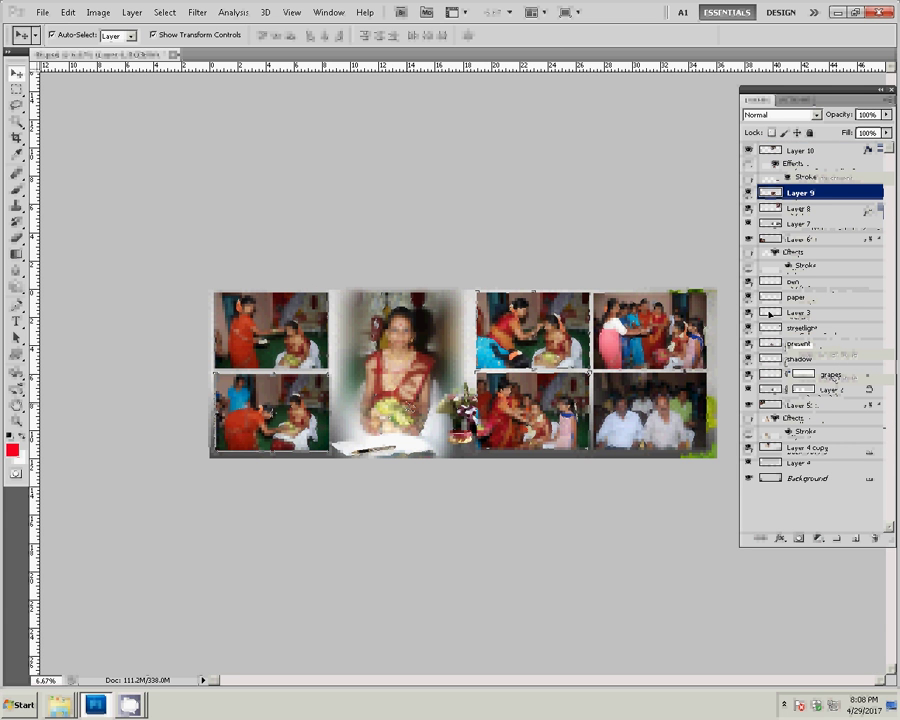
pyautogui.rightClick(790, 193)
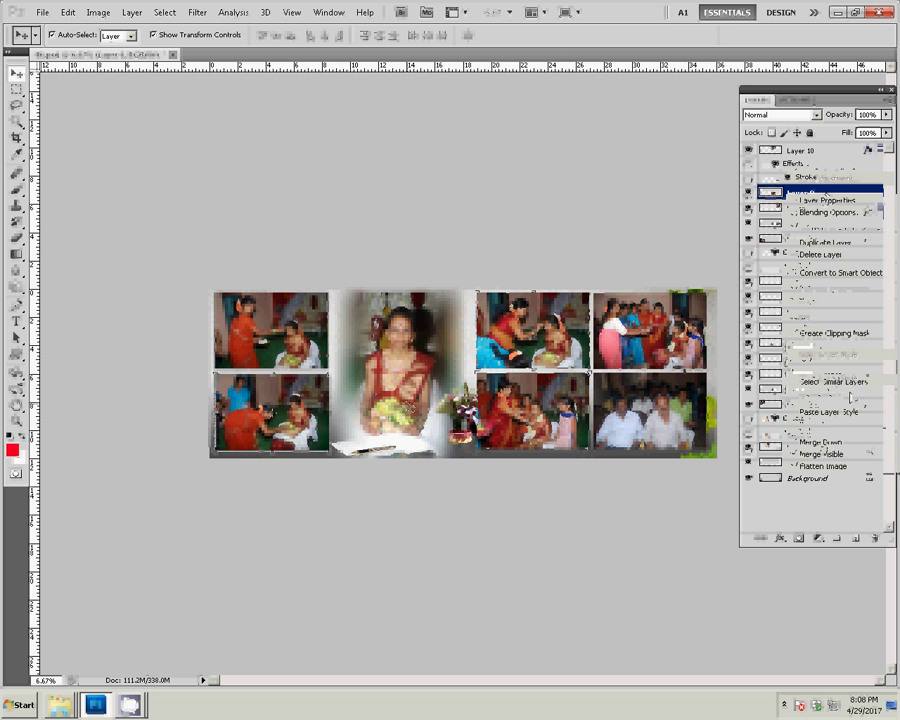
pyautogui.click(825, 413)
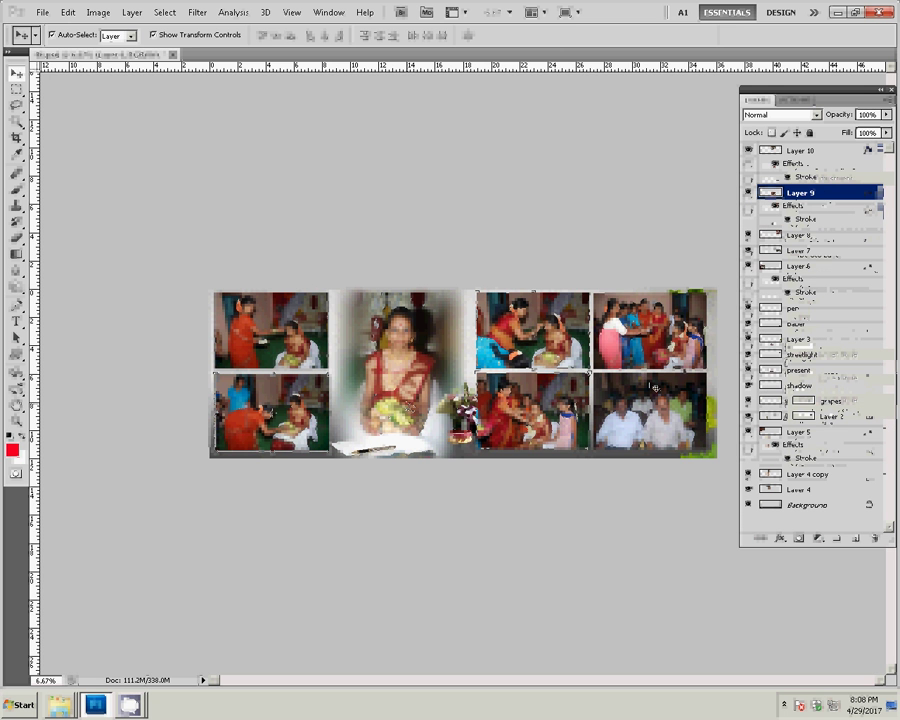
pyautogui.click(636, 325)
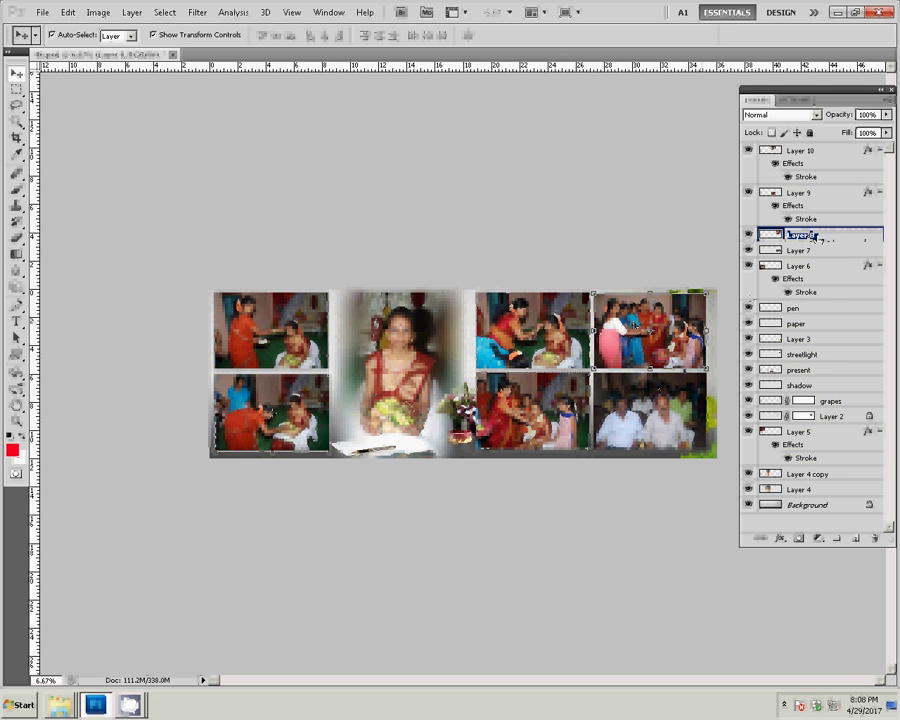
pyautogui.rightClick(810, 236)
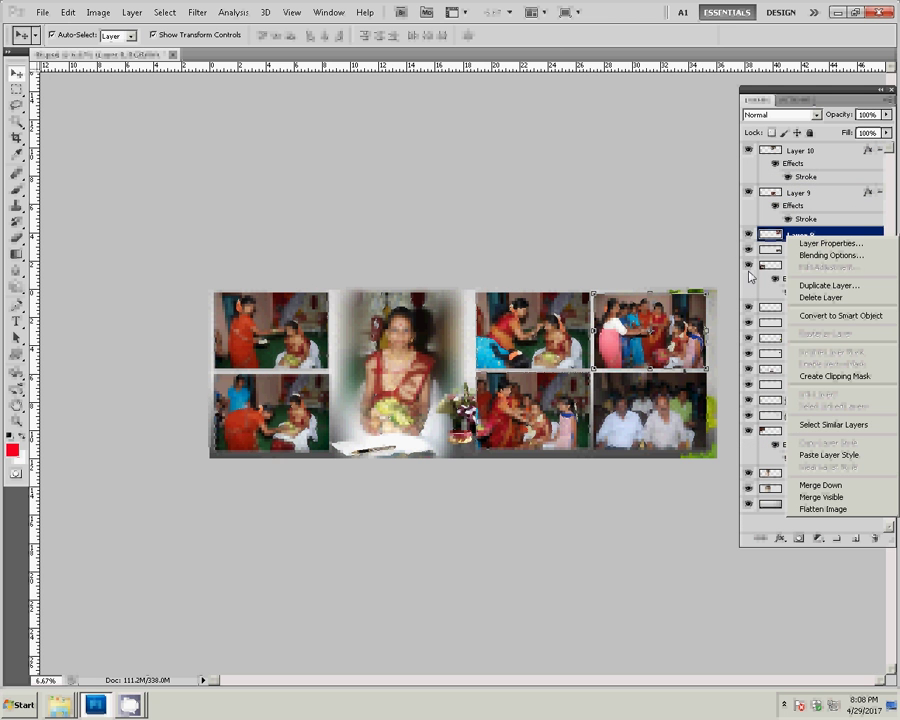
pyautogui.click(818, 456)
pyautogui.click(675, 410)
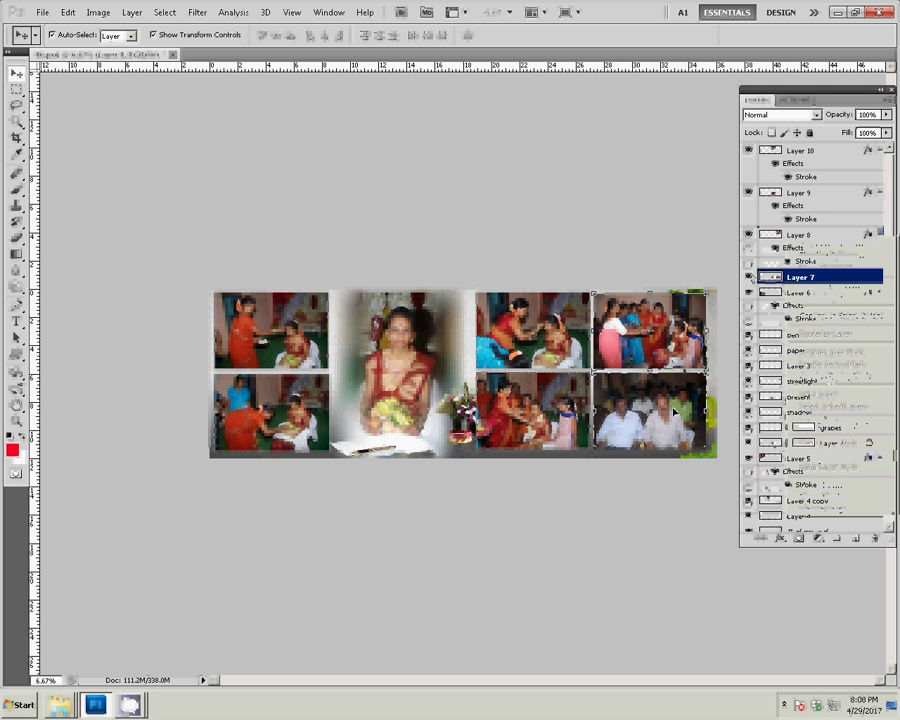
pyautogui.rightClick(809, 279)
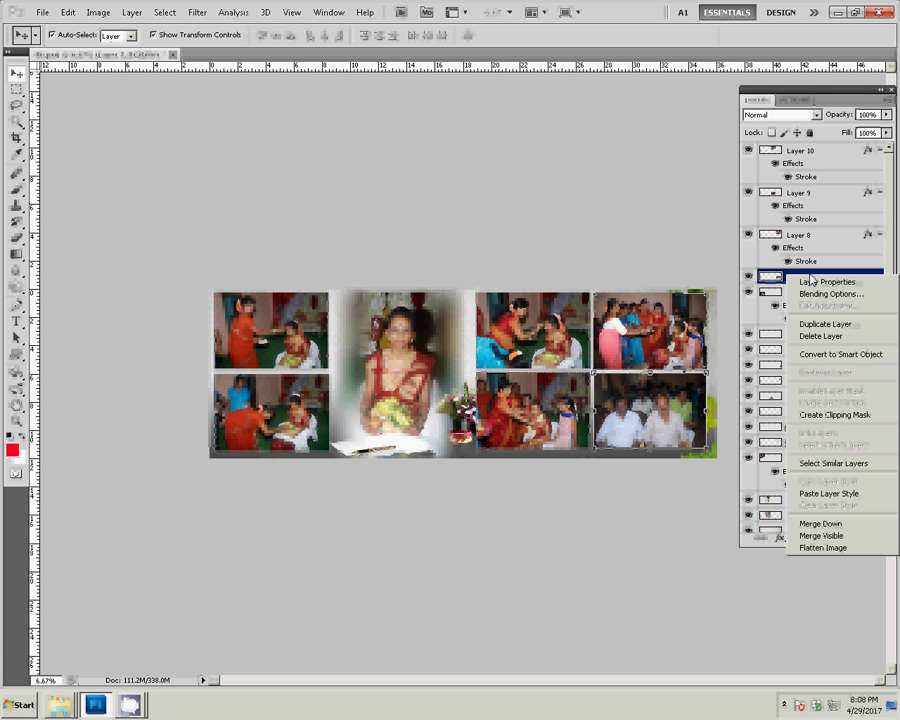
pyautogui.click(825, 494)
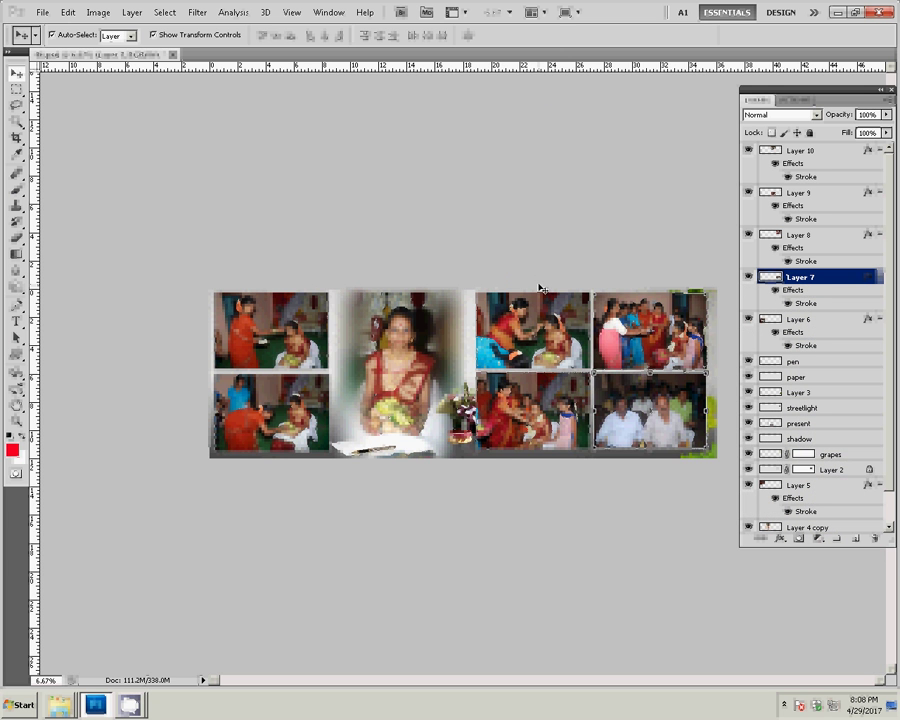
pyautogui.hotkey('ctrl', 'shift', 's')
# Save the spread as '09' in I:\k5, accepting the PSD compatibility options
pyautogui.click(288, 252)
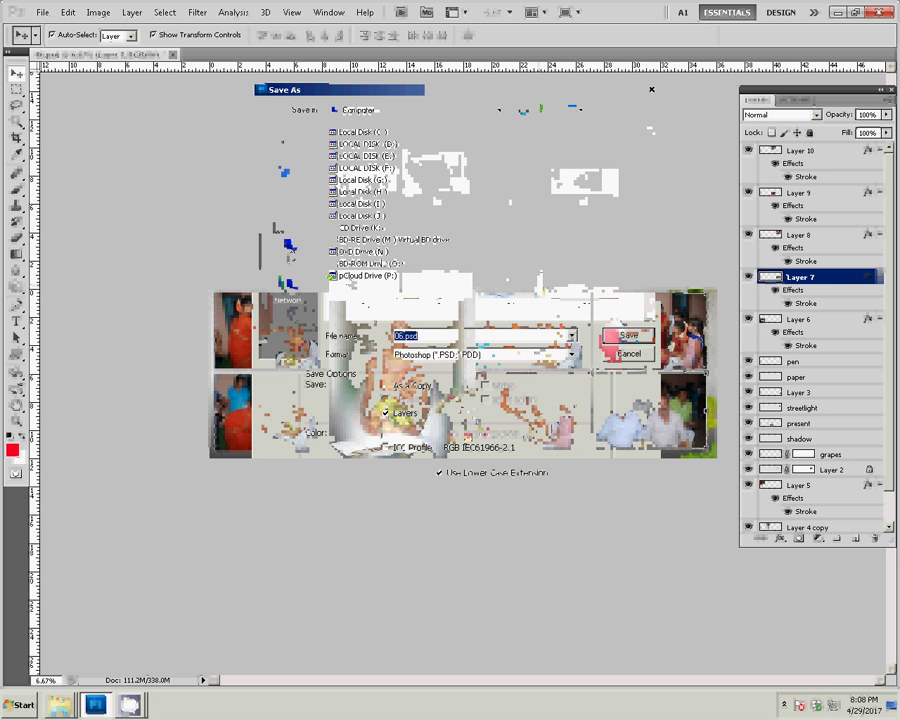
pyautogui.click(630, 340)
pyautogui.click(630, 340)
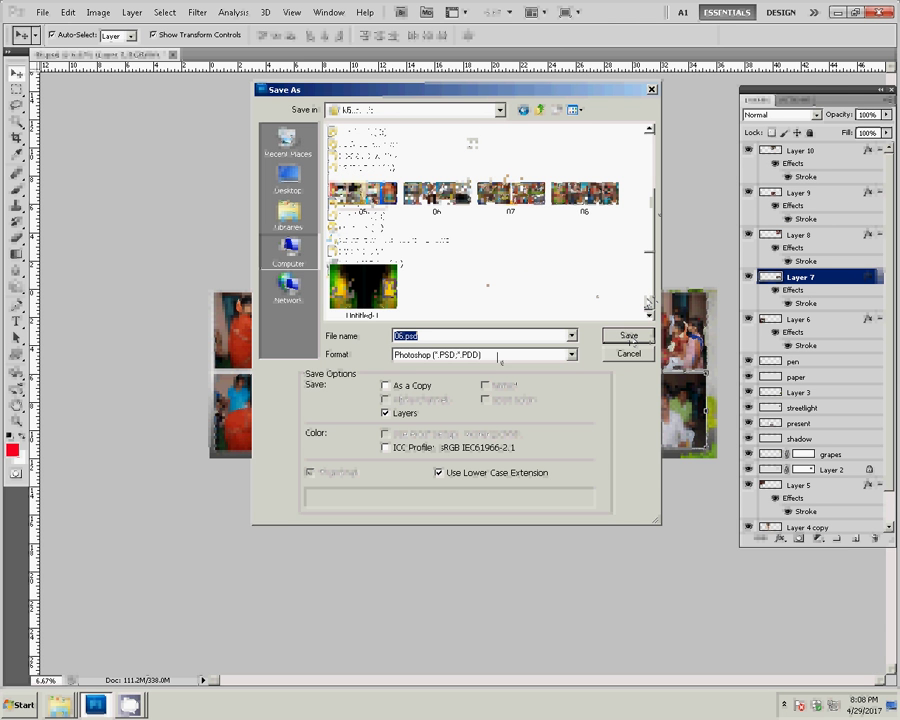
pyautogui.write('09')
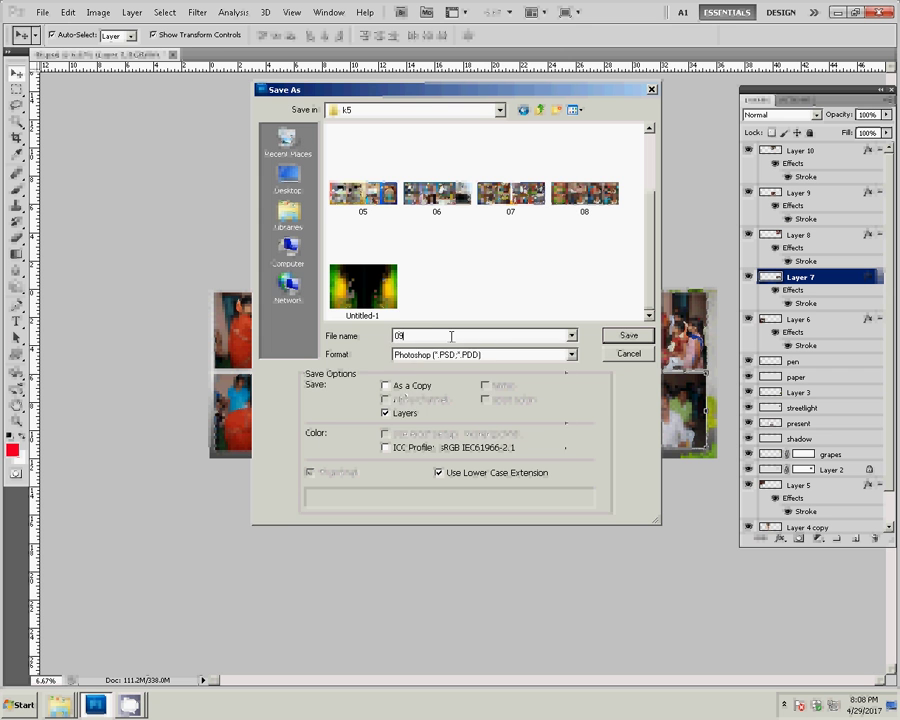
pyautogui.click(628, 335)
pyautogui.click(604, 223)
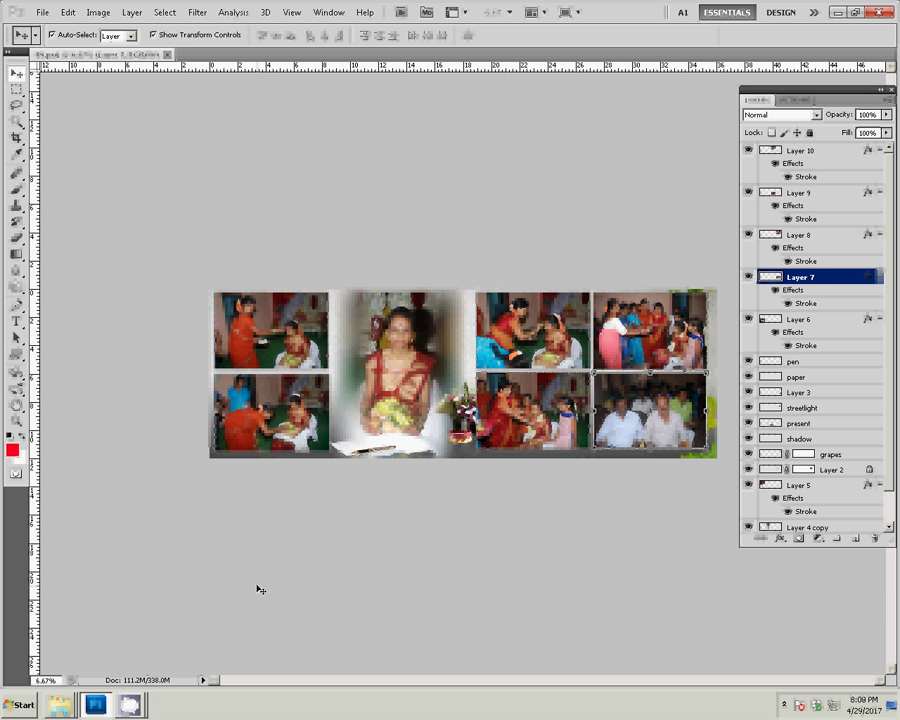
# Show the Open dialog listing the k5 album pages 01–09 with Ctrl+O
pyautogui.hotkey('ctrl', 'o')
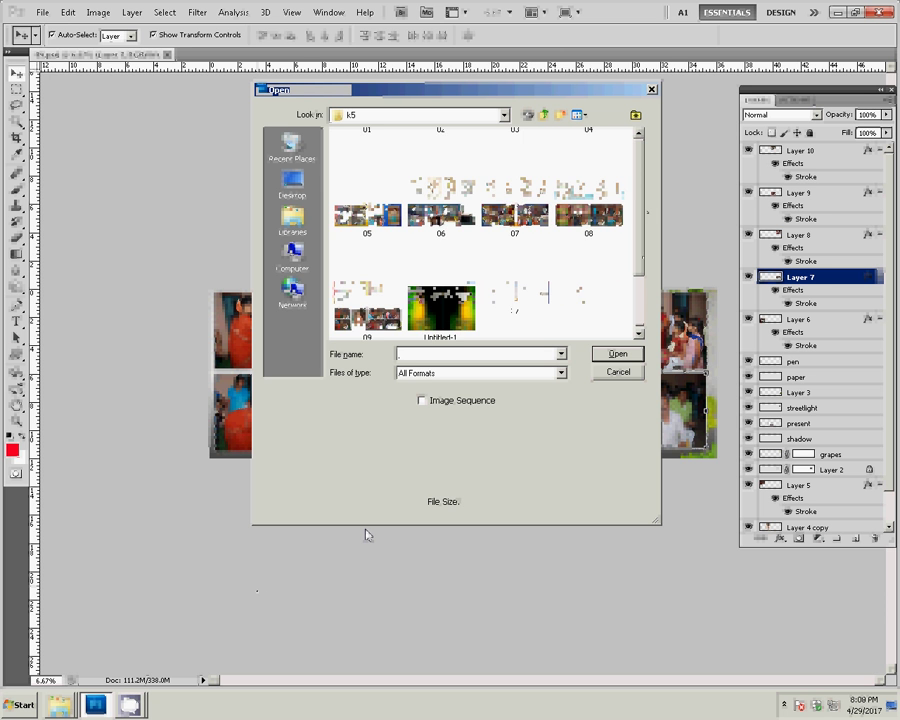